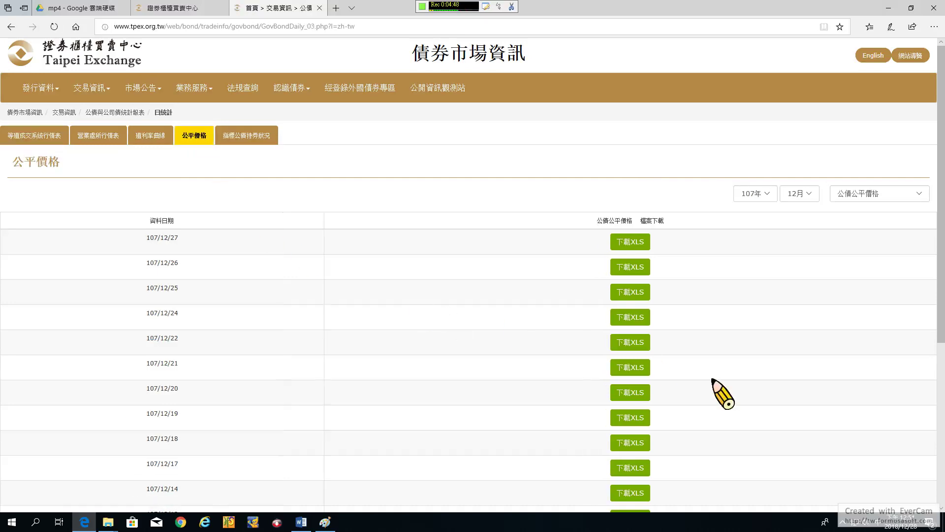
Step: Check today's date in the system calendar and close the calendar
click(903, 524)
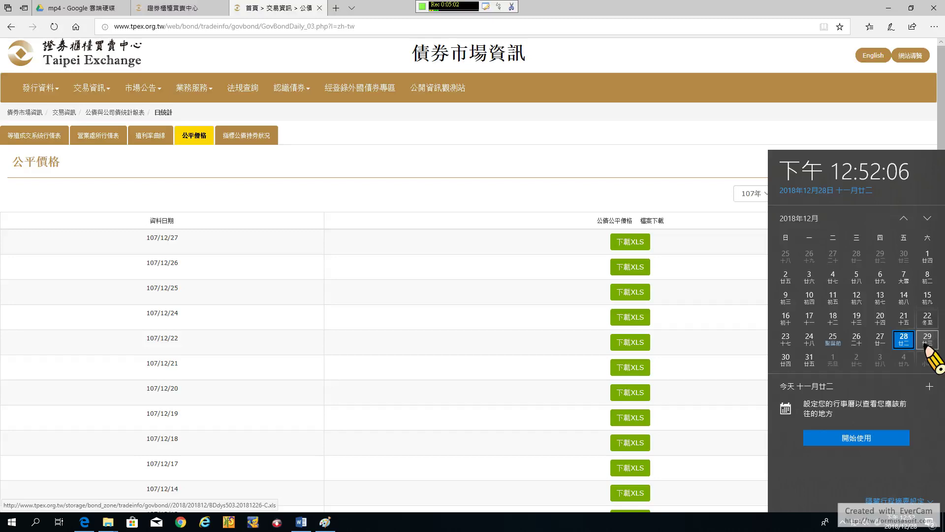
click(613, 244)
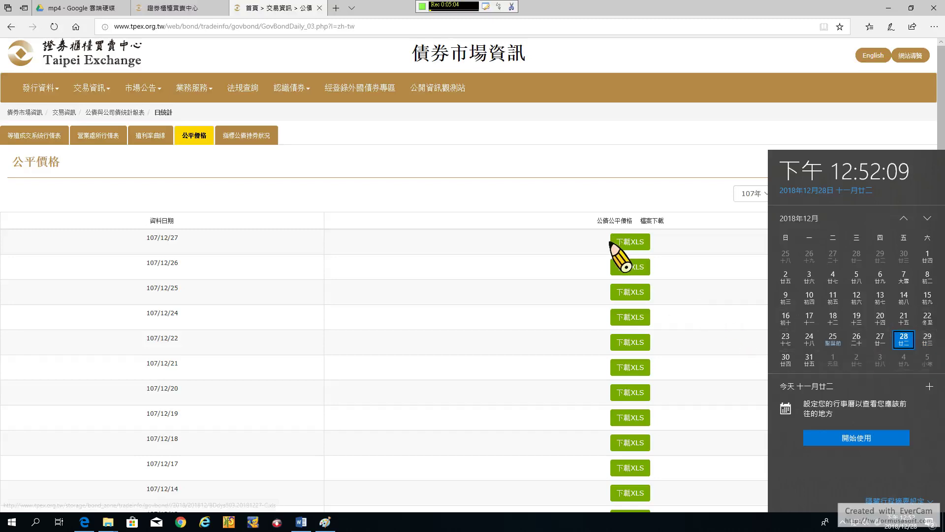
click(544, 193)
Step: Download the 107/12/27 government bond fair price XLS and save it to the desktop as BDdys503.20181227-C
click(616, 242)
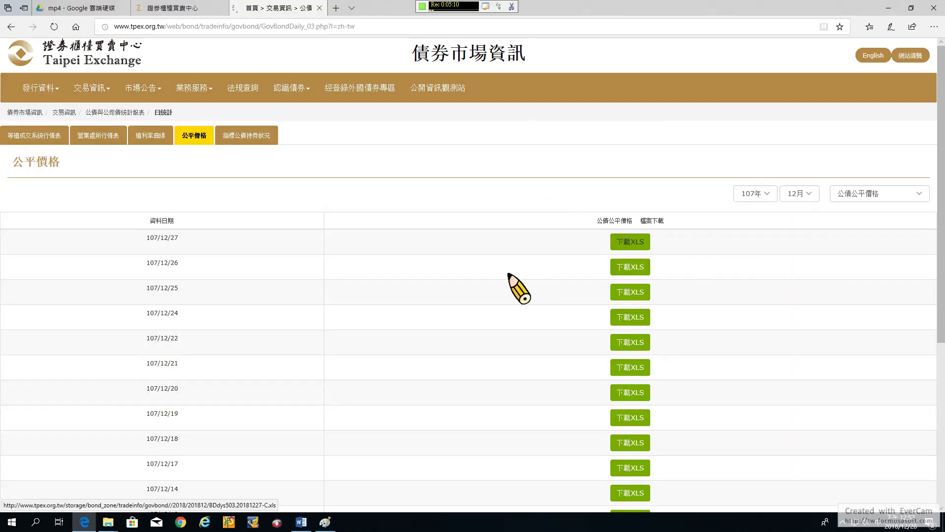
click(612, 497)
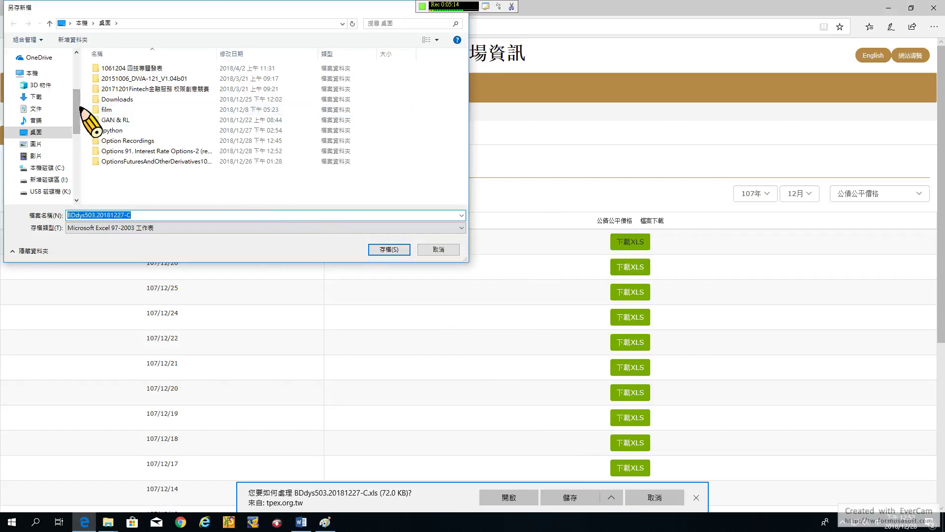
drag(75, 93, 27, 67)
click(27, 66)
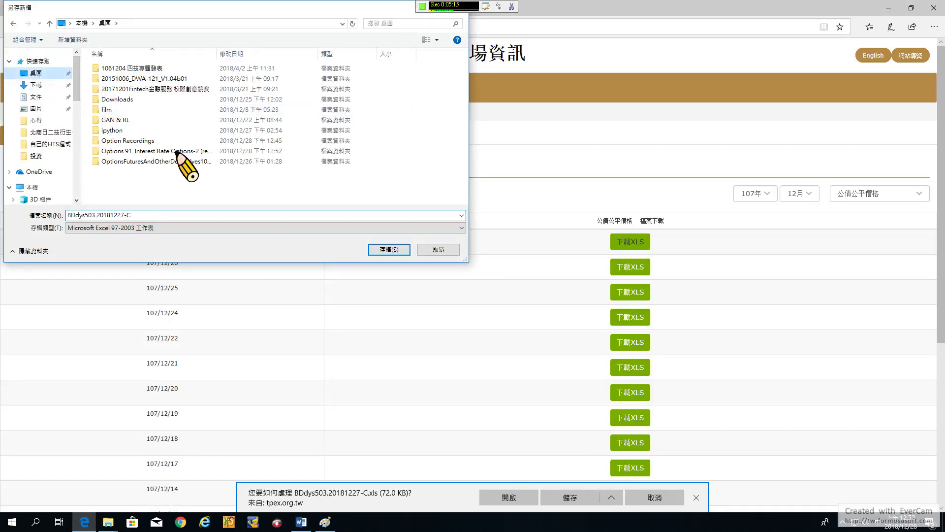
click(391, 249)
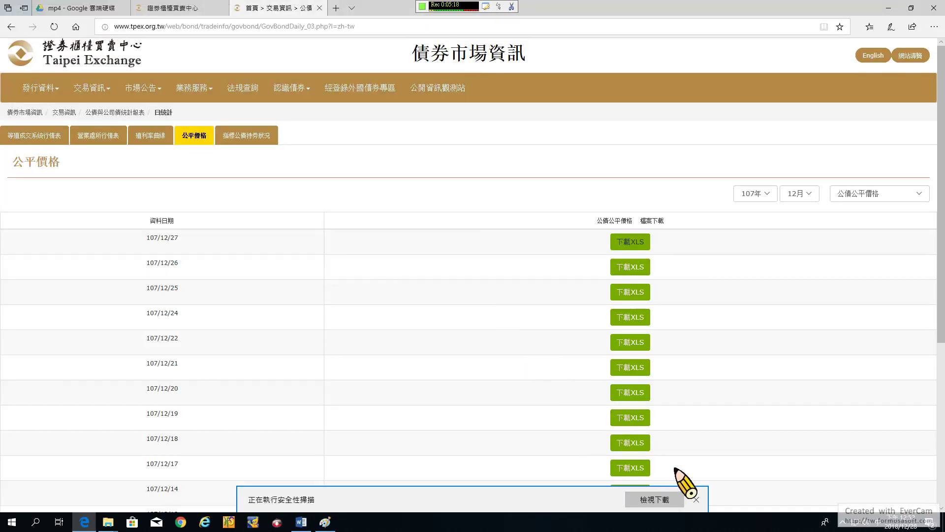
click(696, 499)
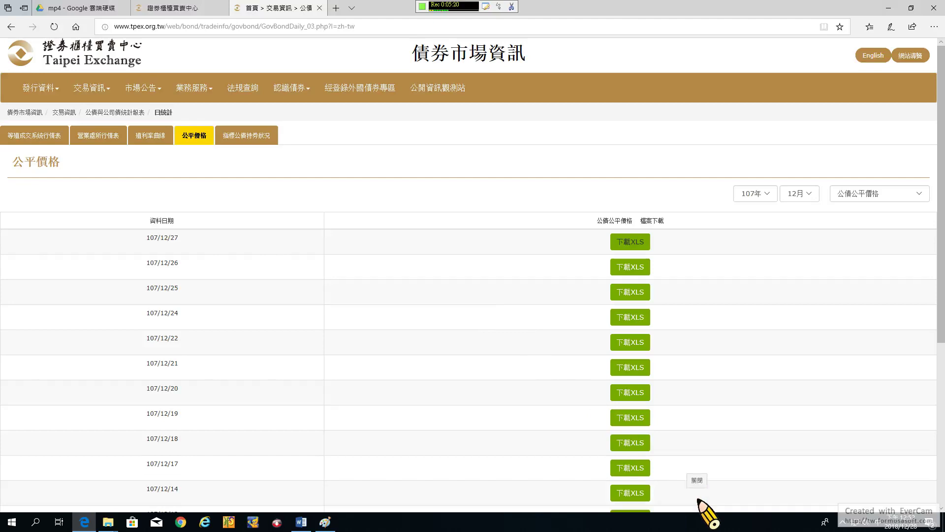
Step: Minimize the open windows, open the downloaded bond price file from the desktop in Excel and enable editing
click(888, 8)
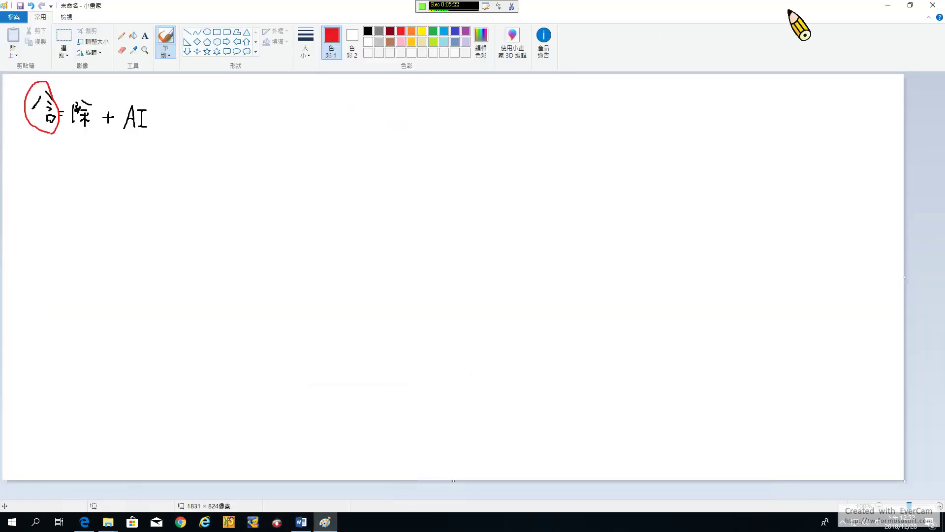
click(888, 6)
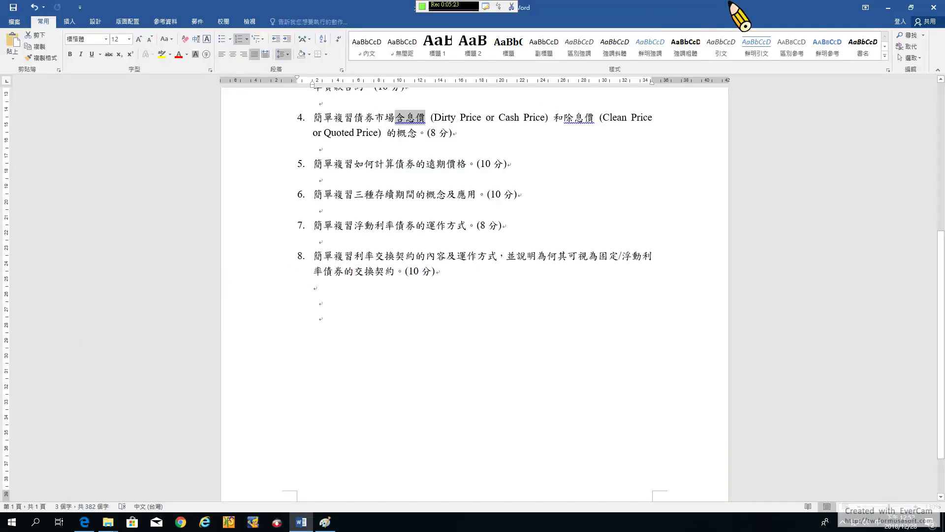
click(889, 7)
double_click(56, 71)
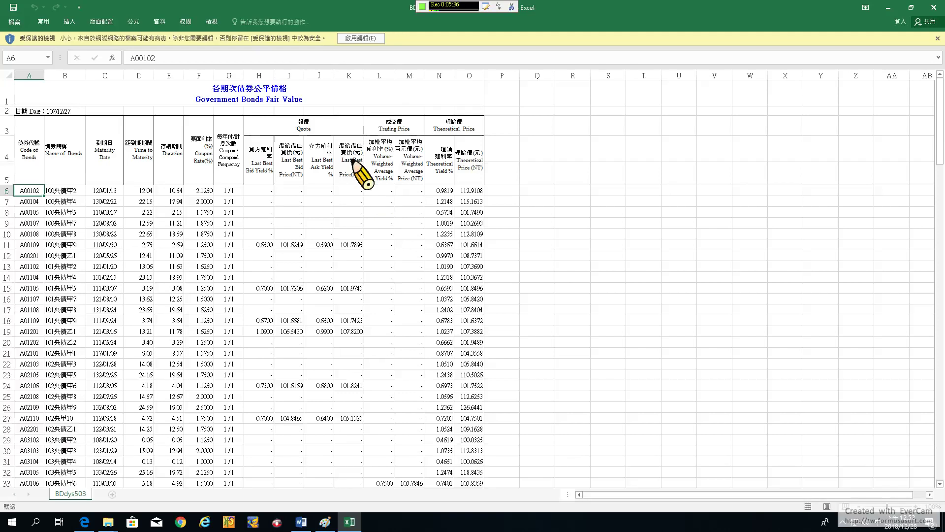
click(357, 39)
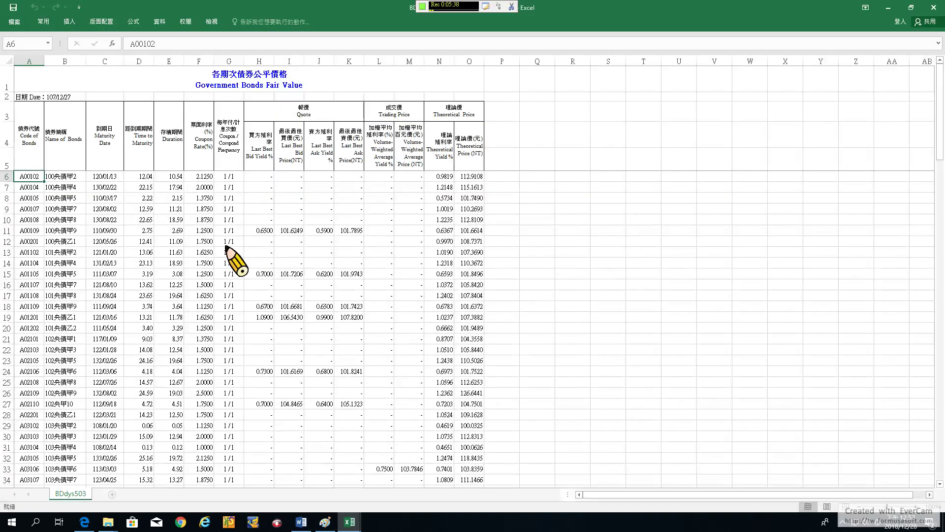
Step: Highlight the whole row 86 of bond A07109 (107央債甲9) in yellow
scroll(221, 256, down, 4)
scroll(224, 263, down, 13)
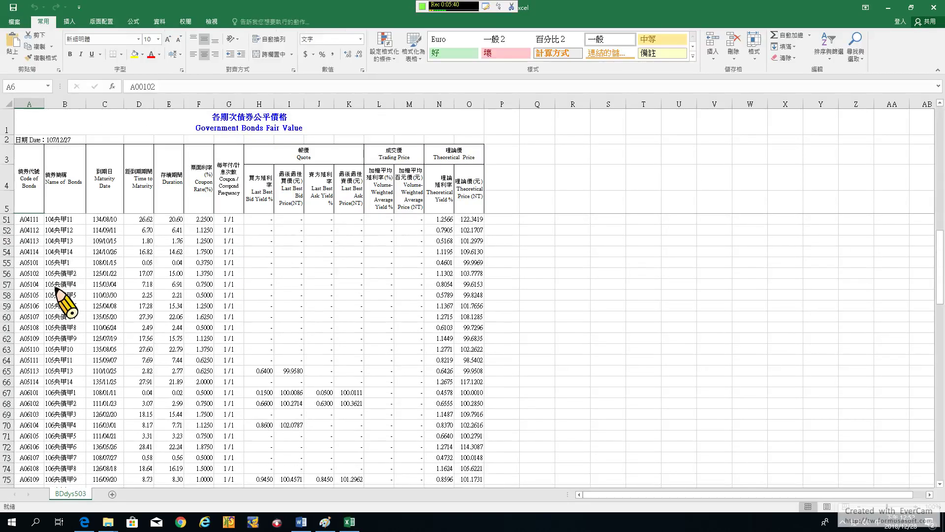
scroll(737, 303, down, 6)
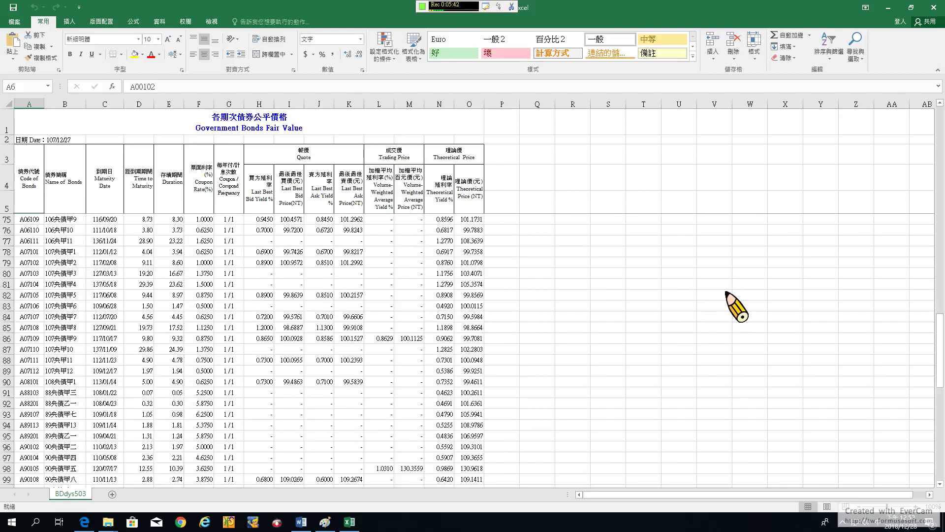
click(8, 339)
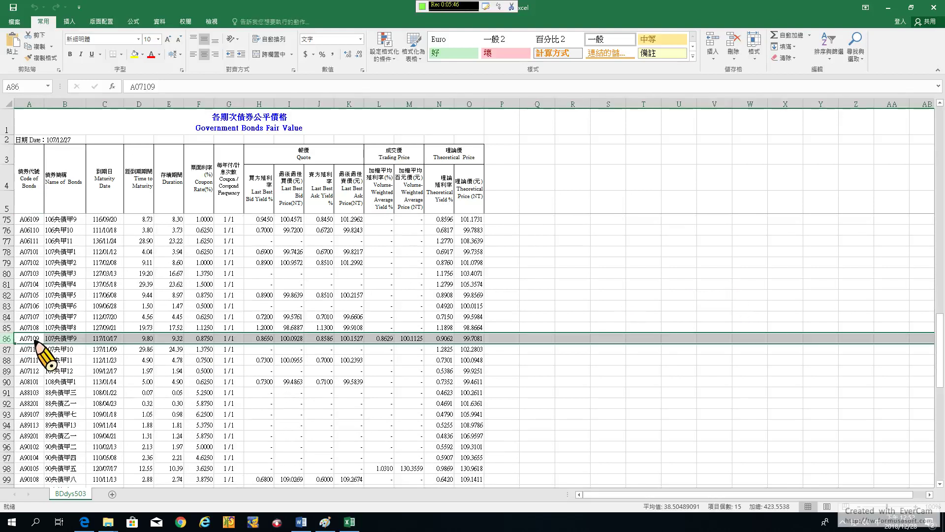
right_click(36, 340)
click(75, 324)
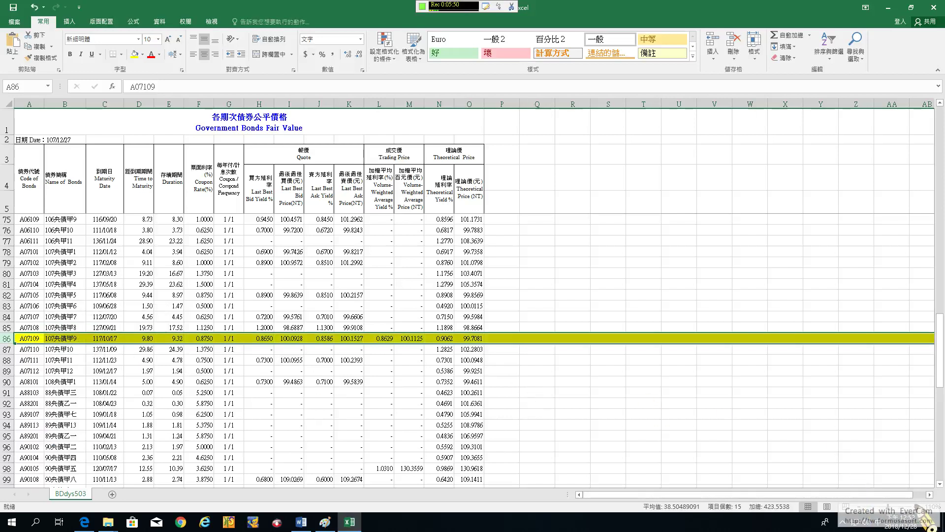
Step: Enlarge the bond sheet to examine the highlighted A07109 row, and check today's date in the system calendar
click(932, 506)
click(932, 507)
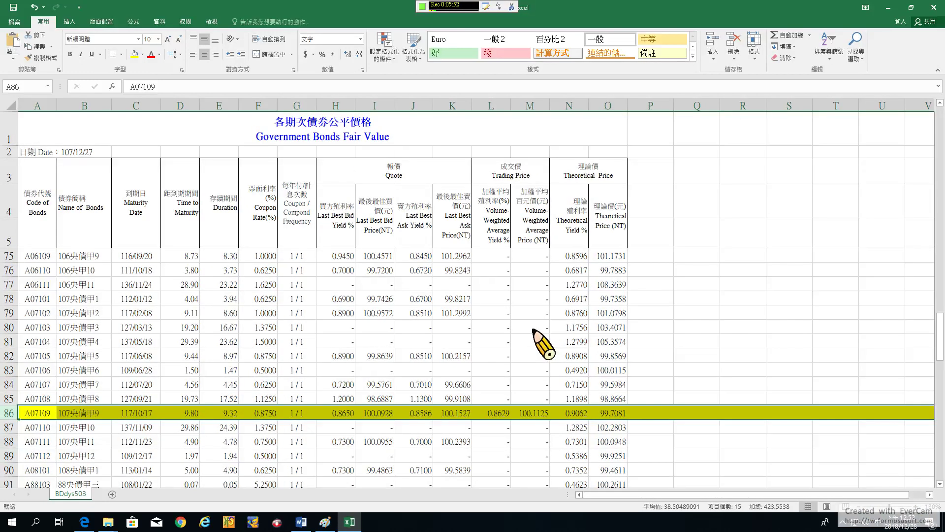
scroll(553, 338, down, 2)
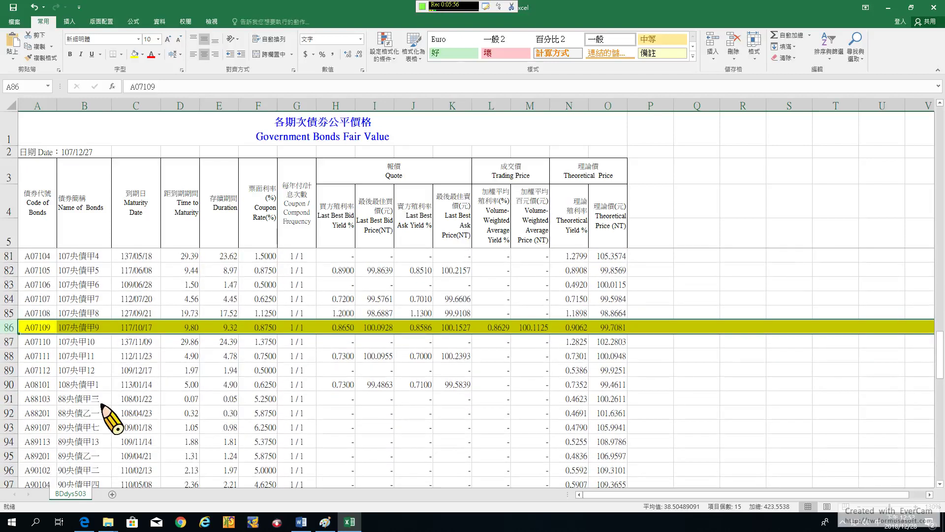
scroll(34, 369, up, 1)
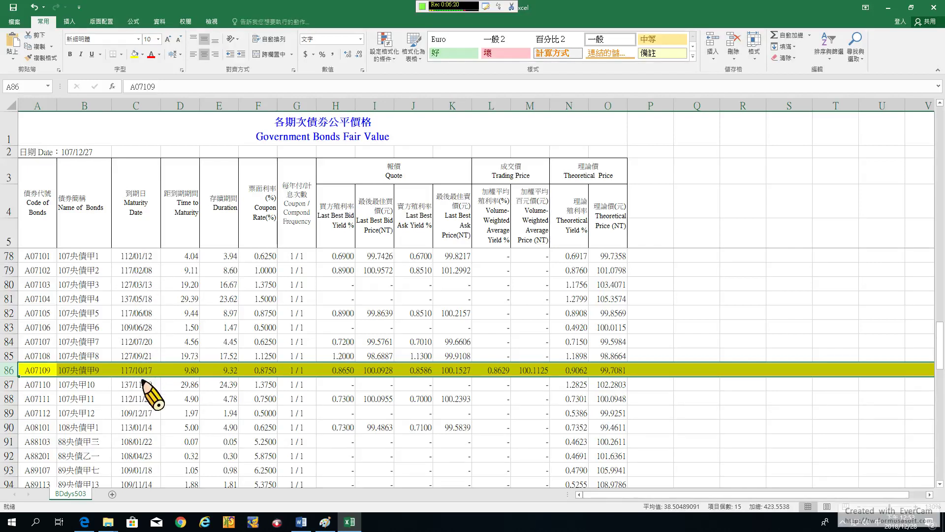
scroll(143, 394, down, 1)
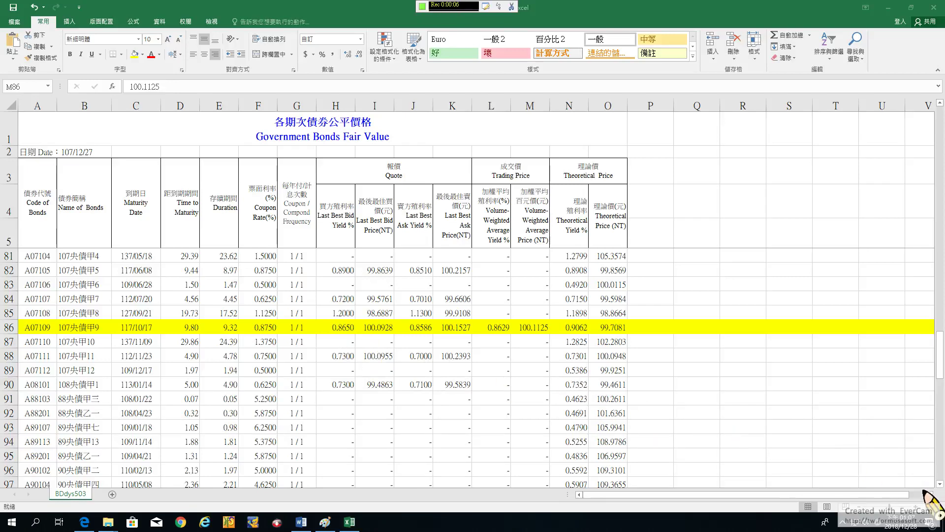
click(908, 525)
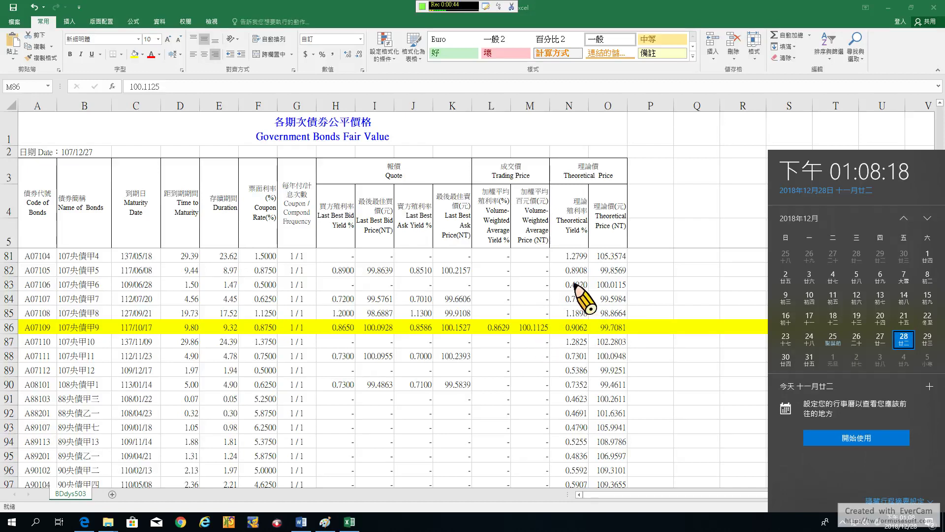
click(686, 257)
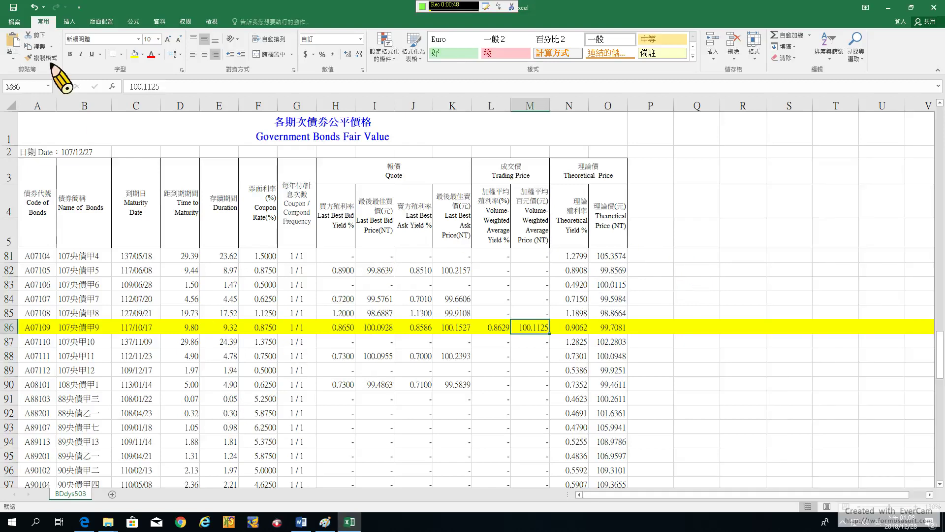
Step: Create a blank workbook and reduce it from full screen so the bond price sheet stays visible behind it
click(9, 21)
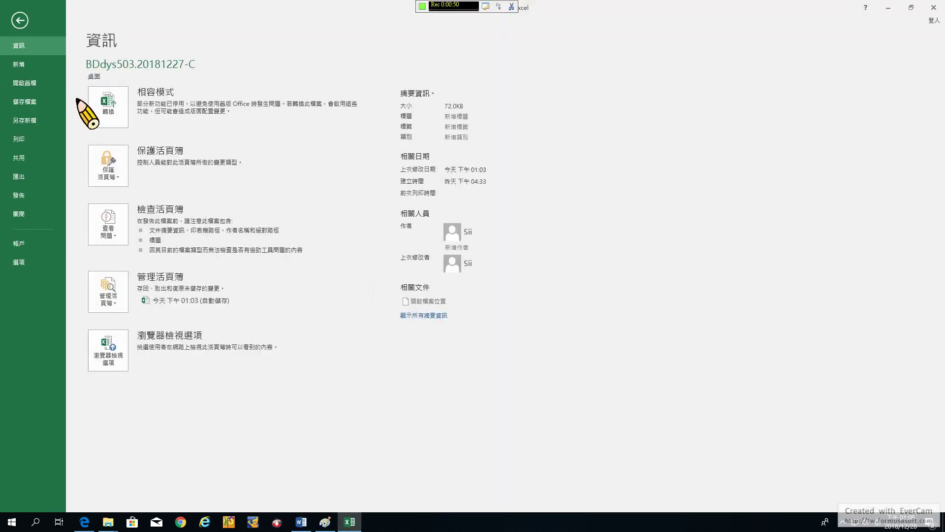
click(31, 65)
click(129, 187)
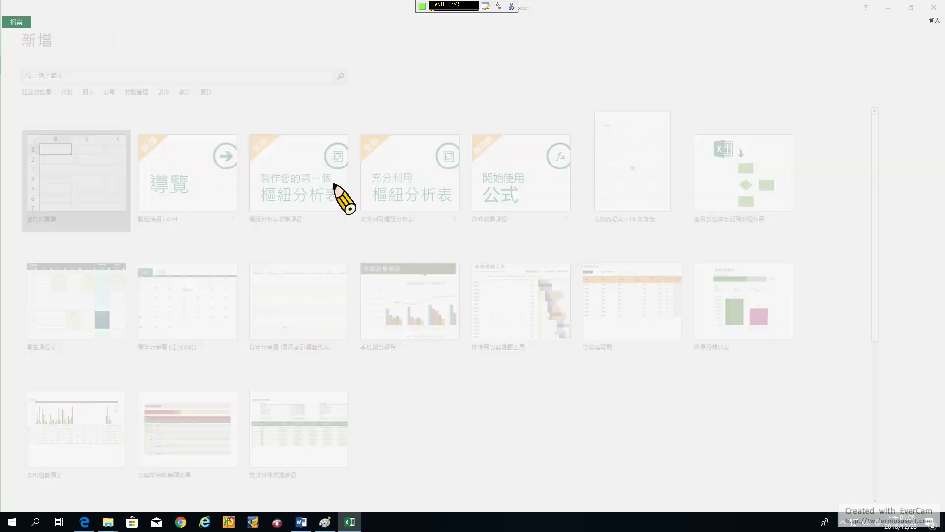
click(911, 8)
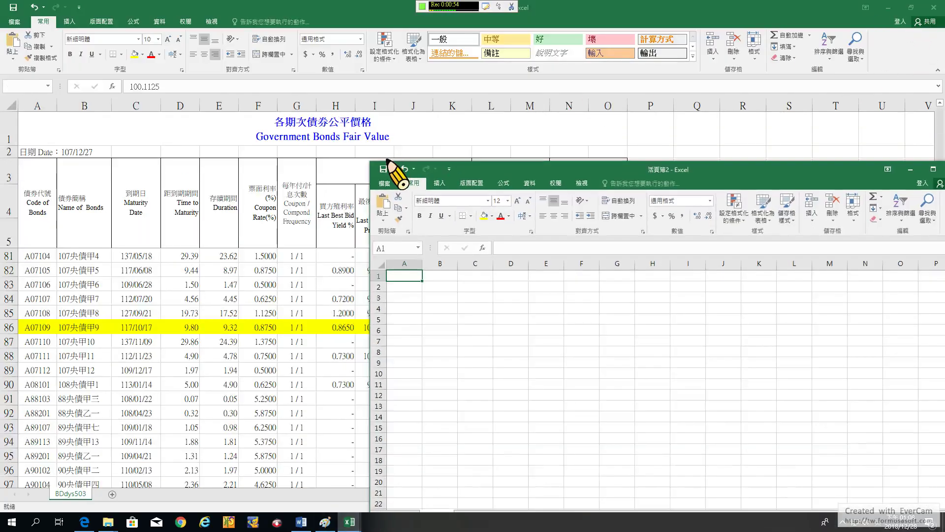
Step: Zoom in on the new workbook, place its window beside the bond's maturity and coupon columns, and make it taller
drag(481, 169, 409, 98)
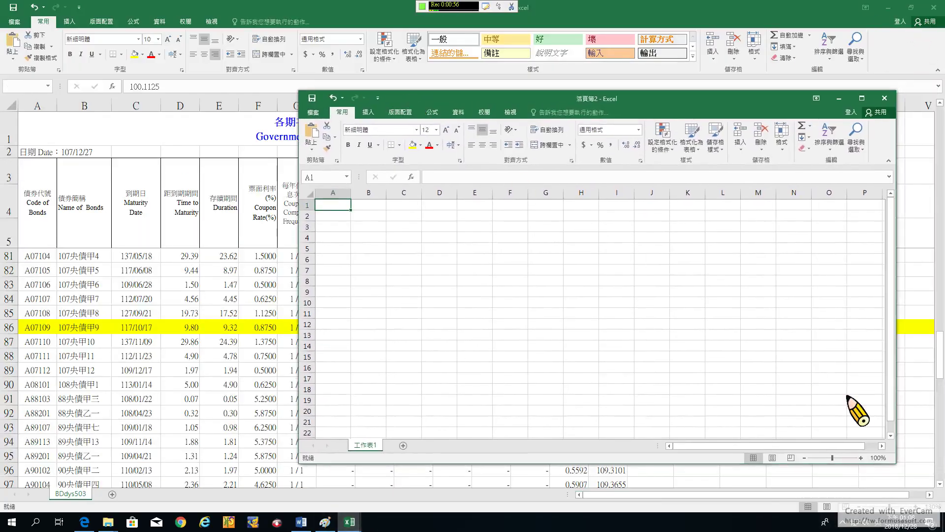
click(861, 458)
click(860, 458)
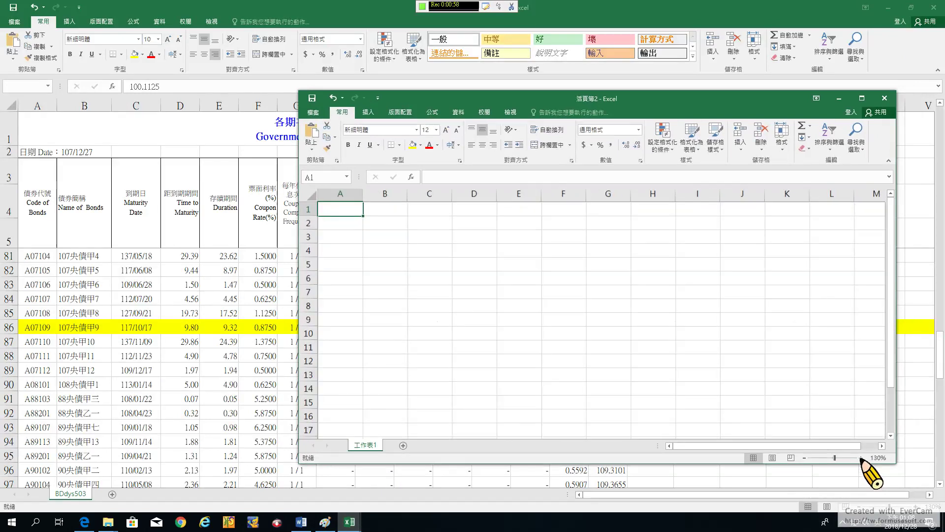
click(861, 457)
click(860, 458)
drag(497, 97, 587, 90)
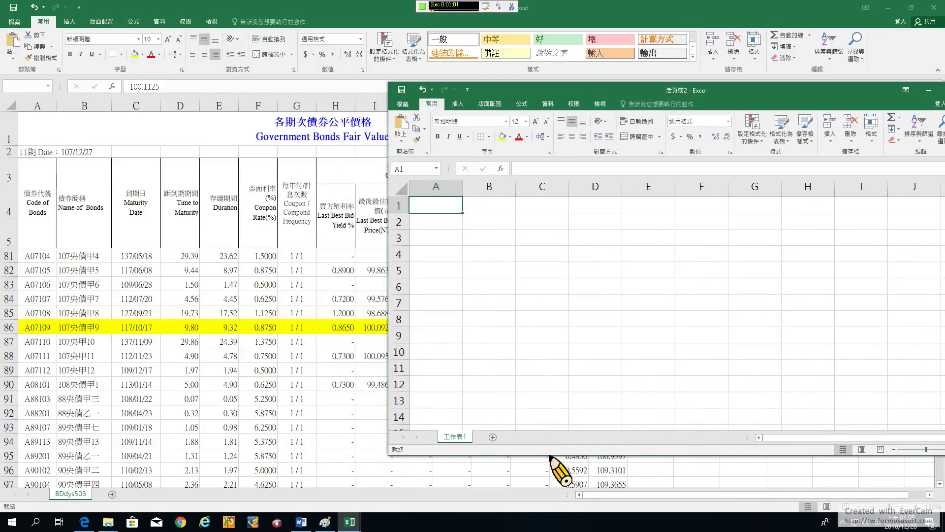
drag(548, 457, 550, 488)
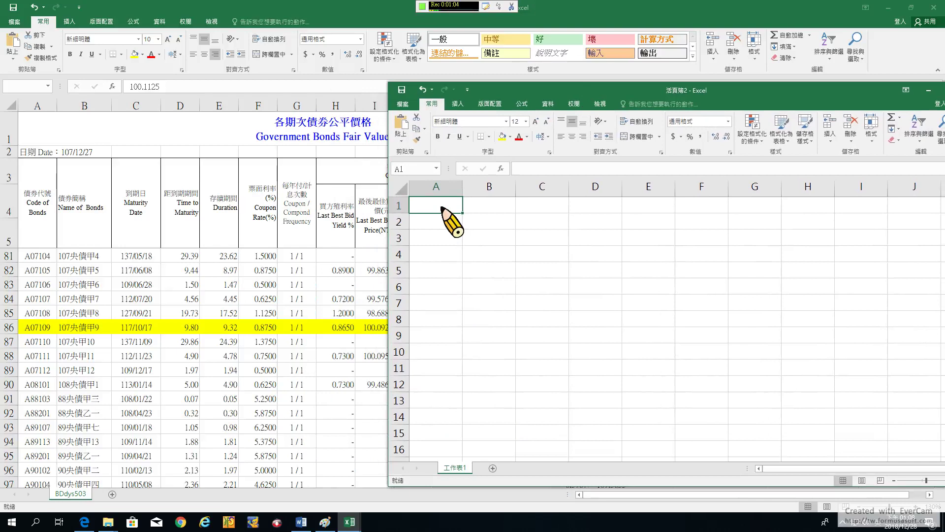
Step: Enter the labels 發行日 in A1 and 到期日 in A2 of the new workbook
text(發ㄒㄧㄥ)
text(日)
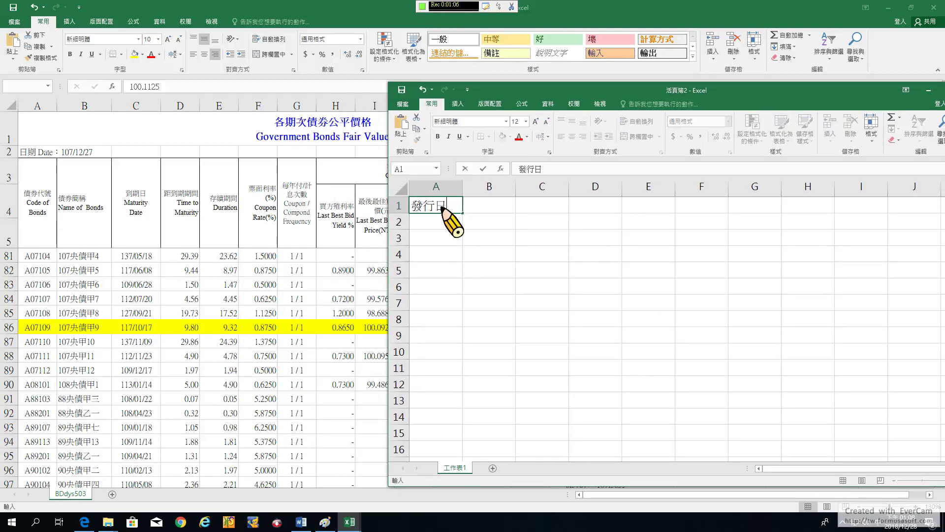
key(Return)
text(到ㄑ)
text(日)
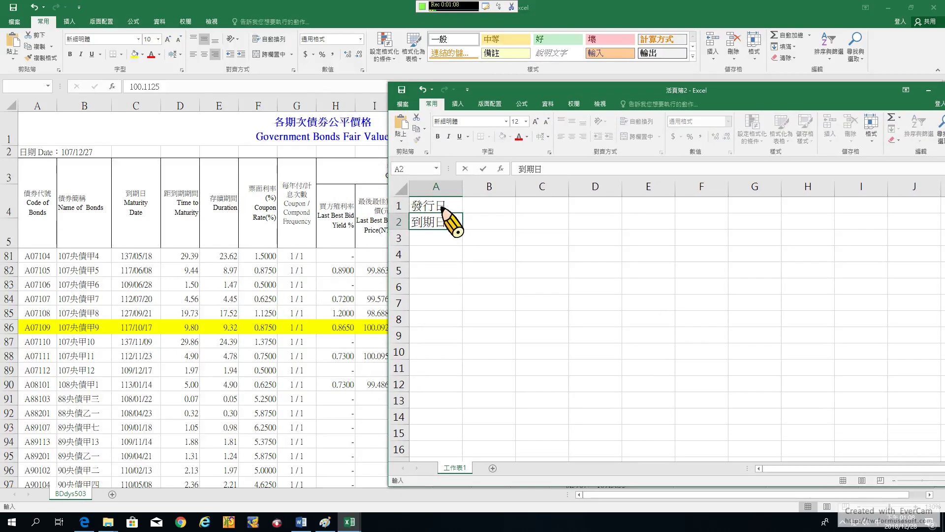
key(Return)
Step: Enter the issue date 2018/10/17 in B1 and the maturity date 2028/10/17 in B2
key(Up)
key(Right)
text(201)
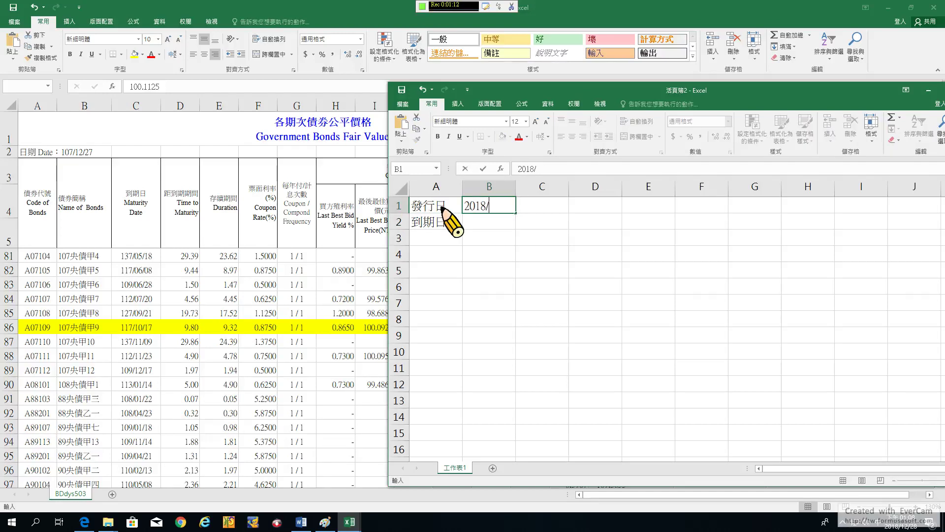
key(Return)
text(2028/10/)
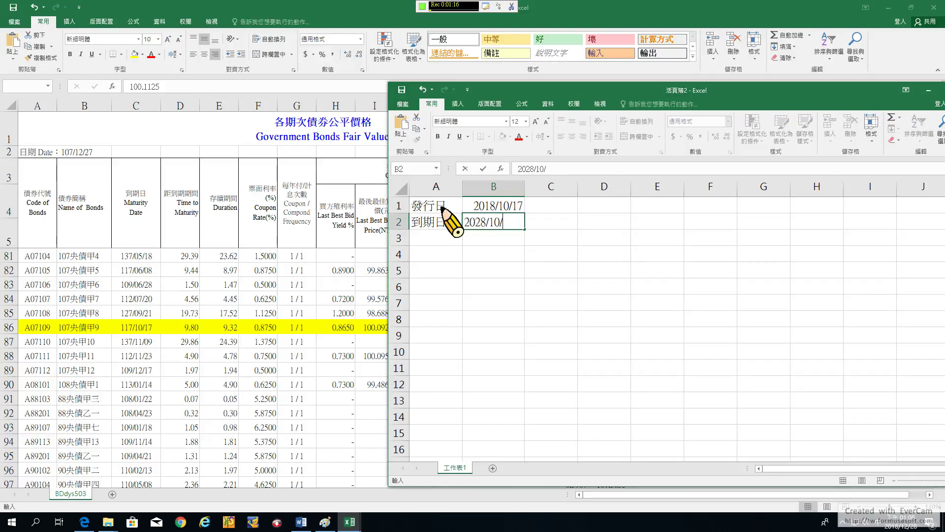
text(17)
key(Return)
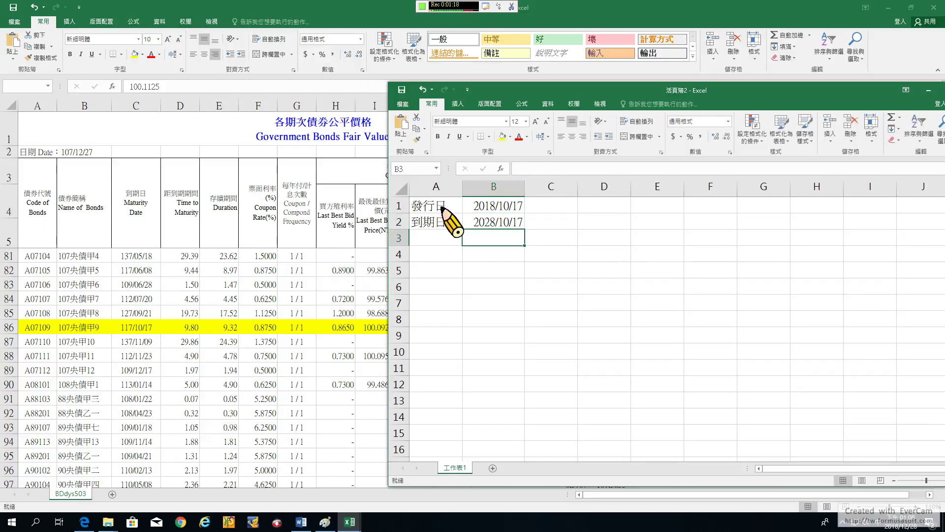
Step: Enter the label 下一次付息日 in A3
key(Left)
text(下一)
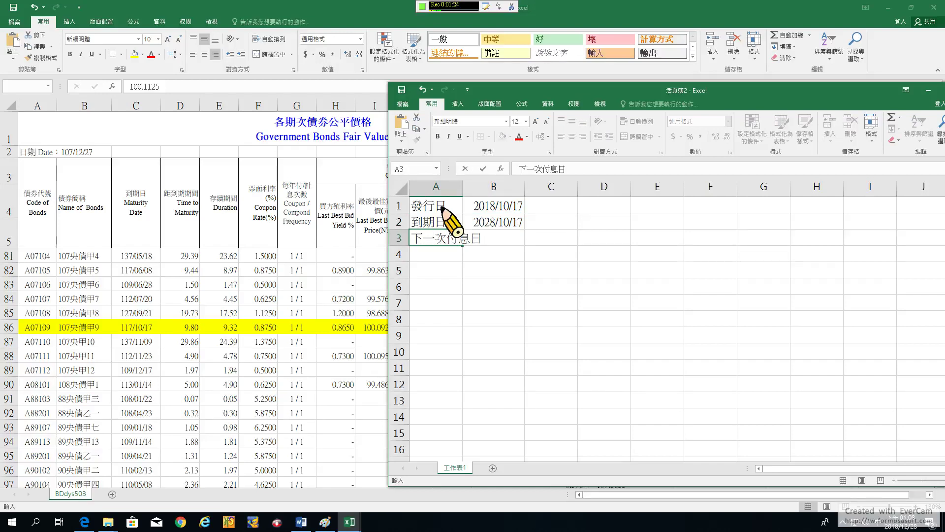
key(Return)
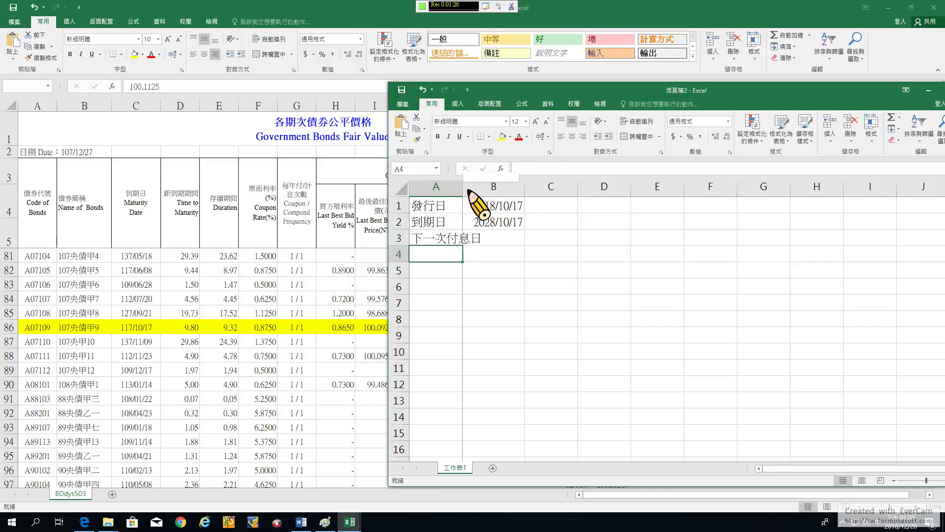
Step: Widen column A to fit its labels and enter the next coupon date 2019/10/17 in B3
drag(463, 187, 484, 187)
click(518, 240)
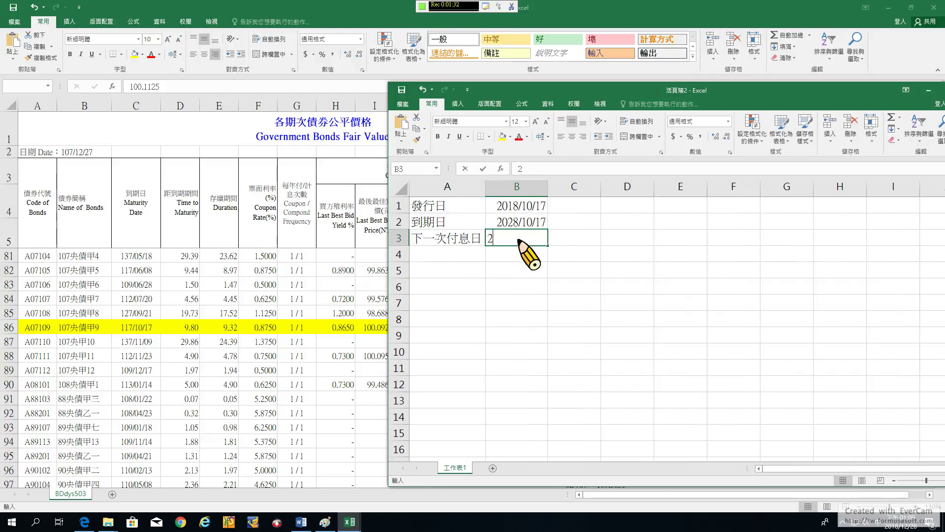
text(019/10/17)
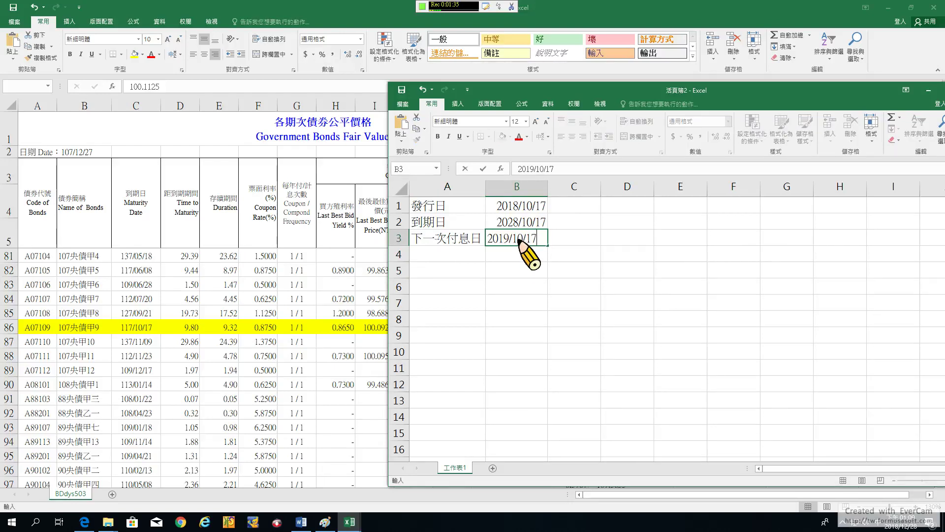
key(Return)
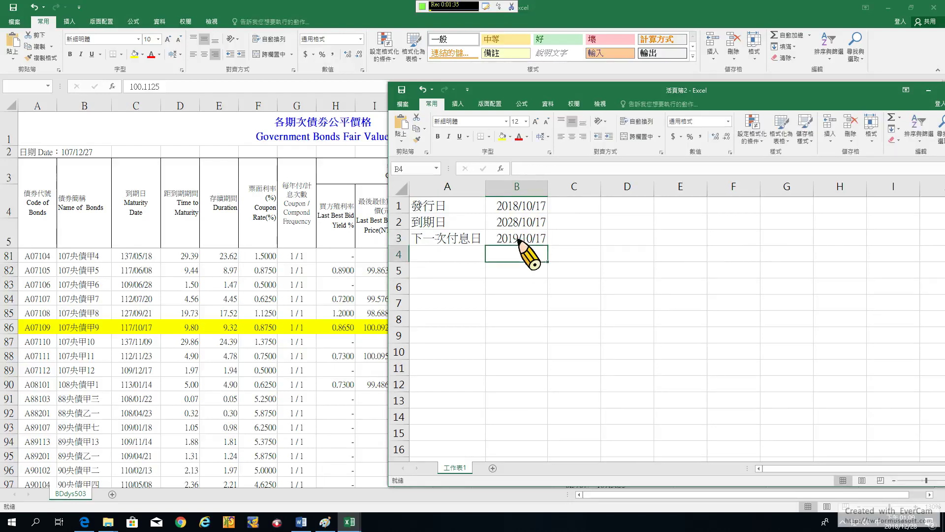
Step: Enter the label 票面利率 in A4 and the coupon rate 0.00875 in B4
click(440, 255)
text(ㄆㄧ)
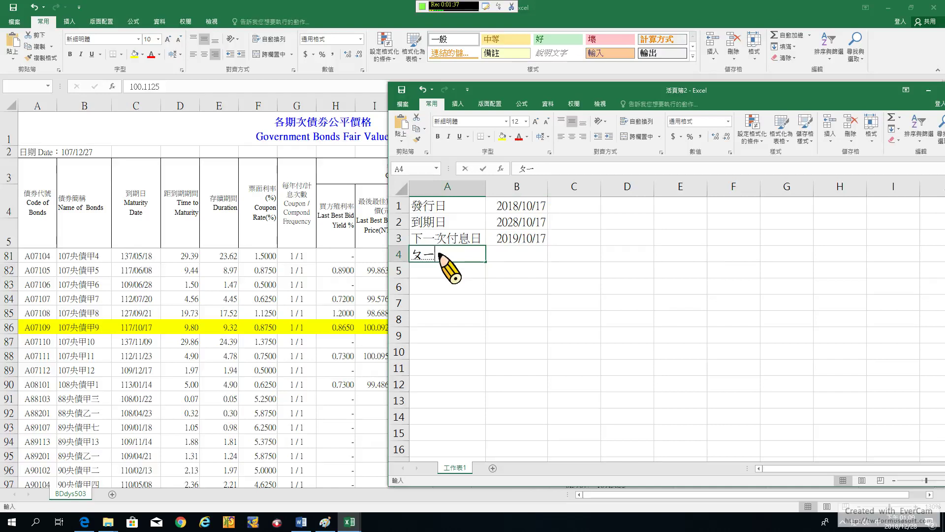
text(ㄠˋㄇㄧ)
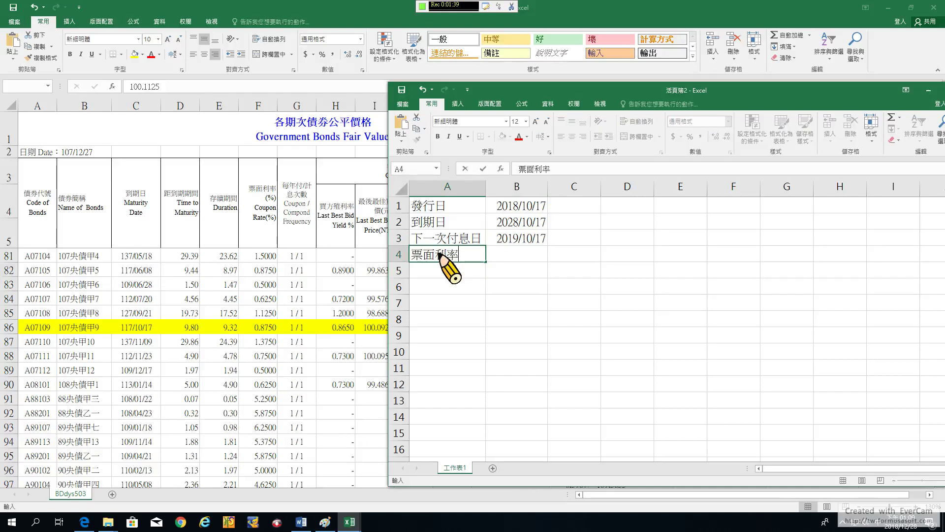
key(Tab)
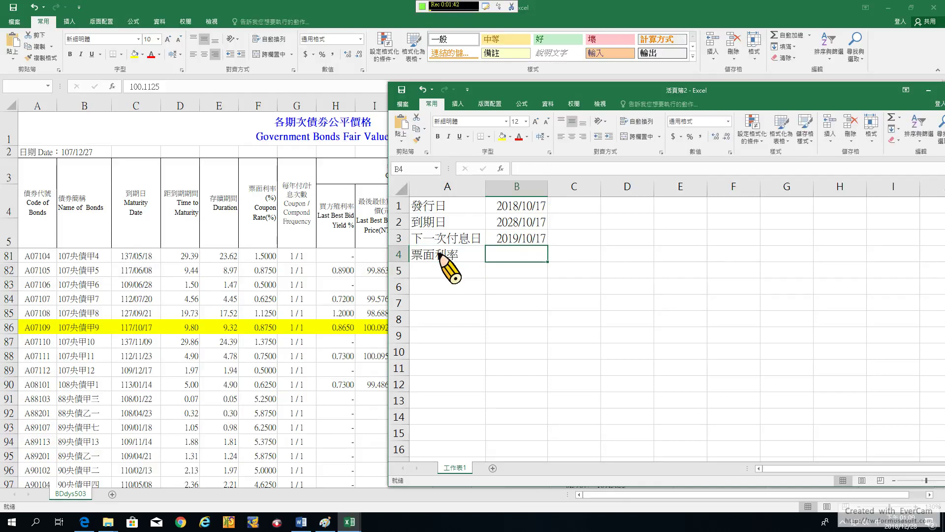
text(0.008)
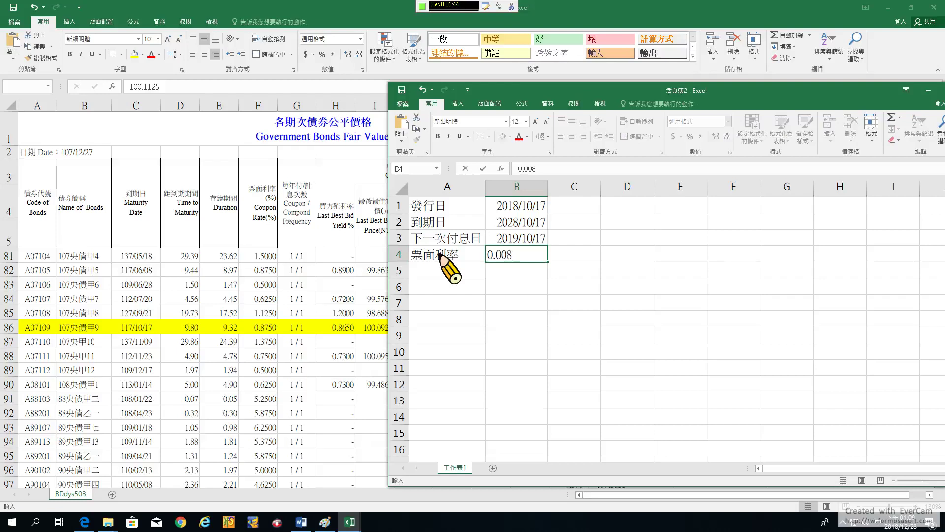
text(75)
key(Return)
key(Up)
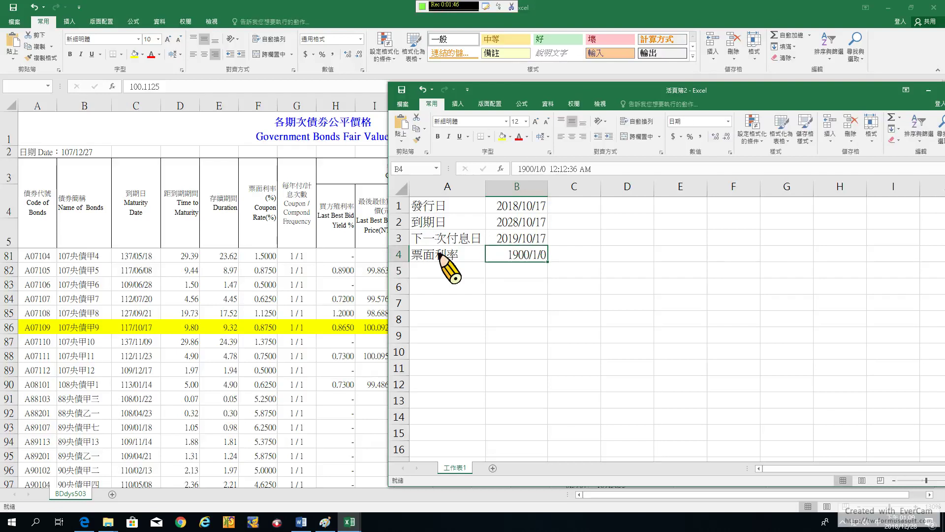
Step: Format the coupon rate in B4 as a number (數值) with six decimal places
right_click(513, 251)
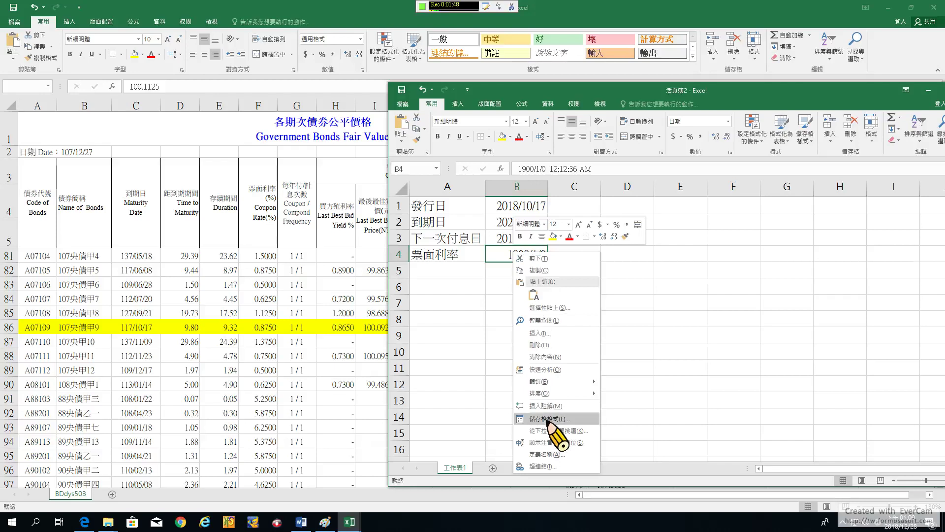
key(Escape)
key(ctrl+1)
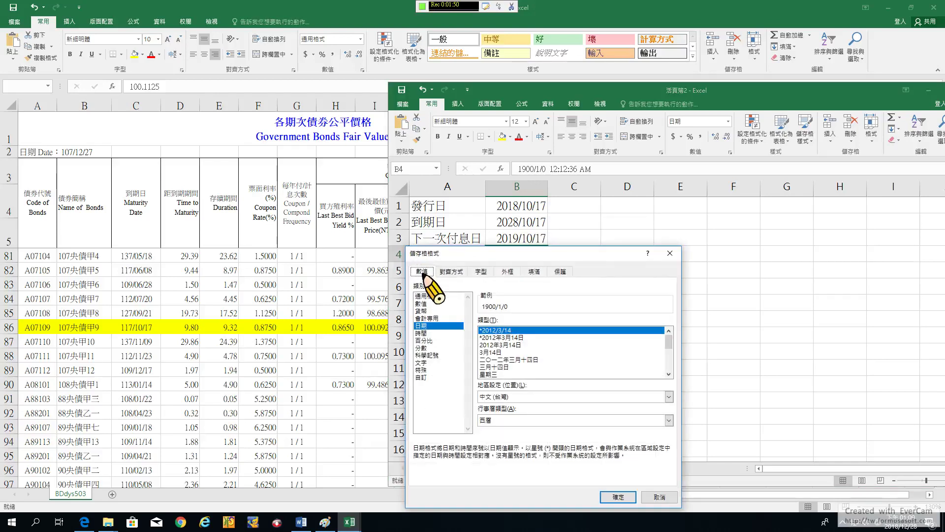
click(425, 303)
click(617, 497)
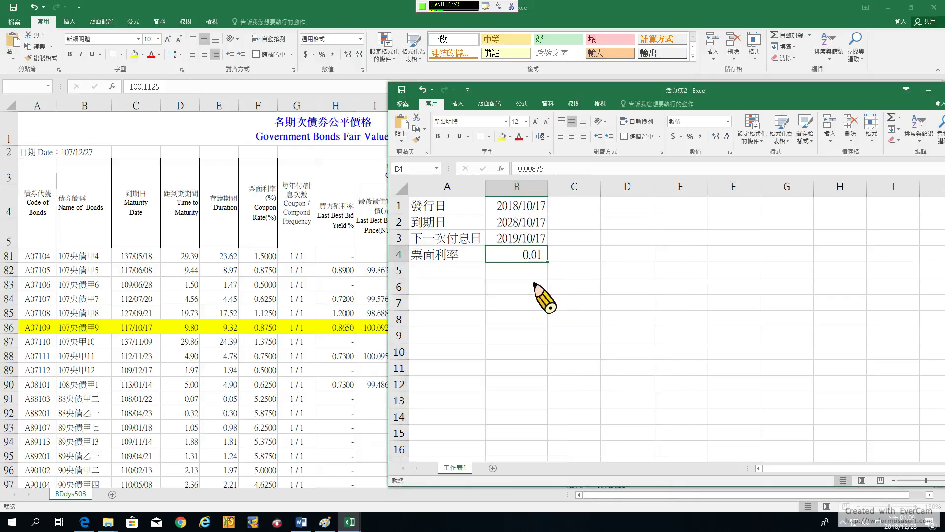
right_click(514, 254)
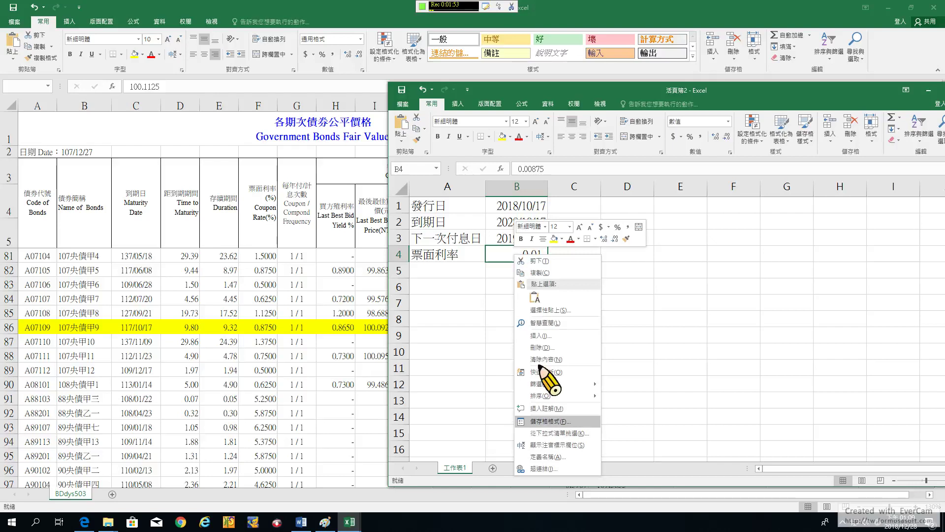
click(546, 421)
click(542, 319)
click(542, 319)
click(542, 319)
click(542, 319)
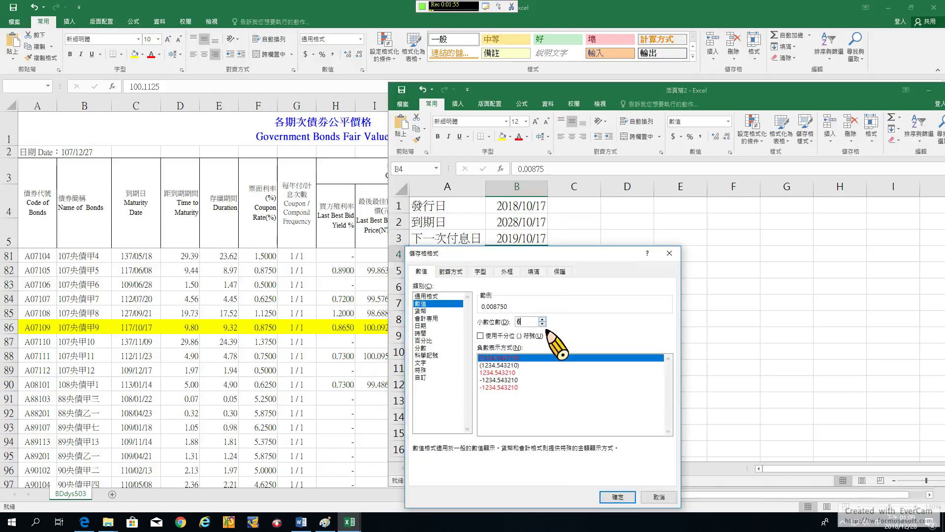
click(617, 496)
click(517, 351)
Step: Enter the label 殖利率 in A5 and check bond A07109's weighted average yield in the bond price workbook
click(437, 271)
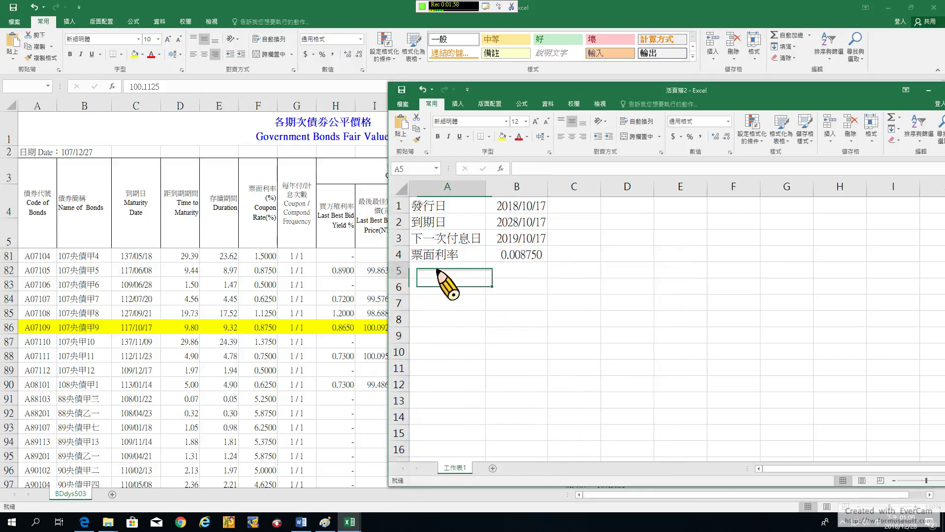
text(殖利率)
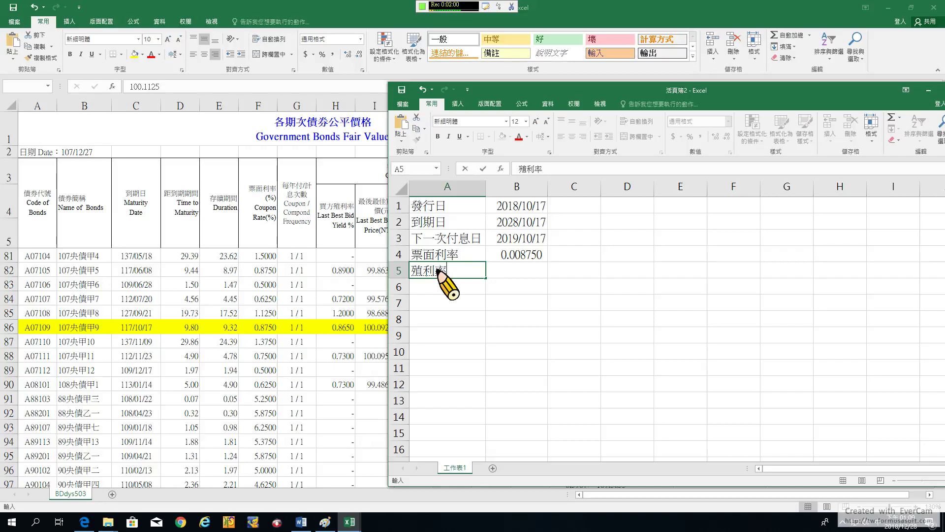
key(Tab)
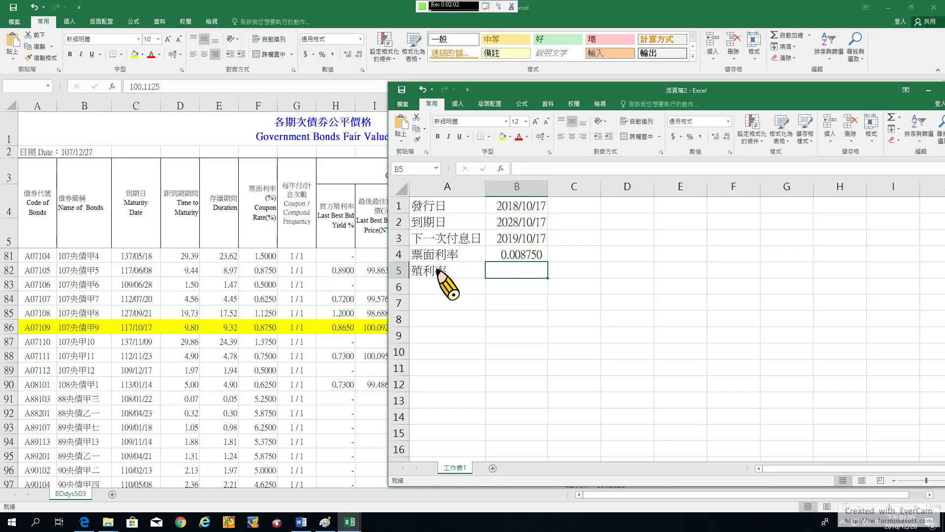
click(379, 20)
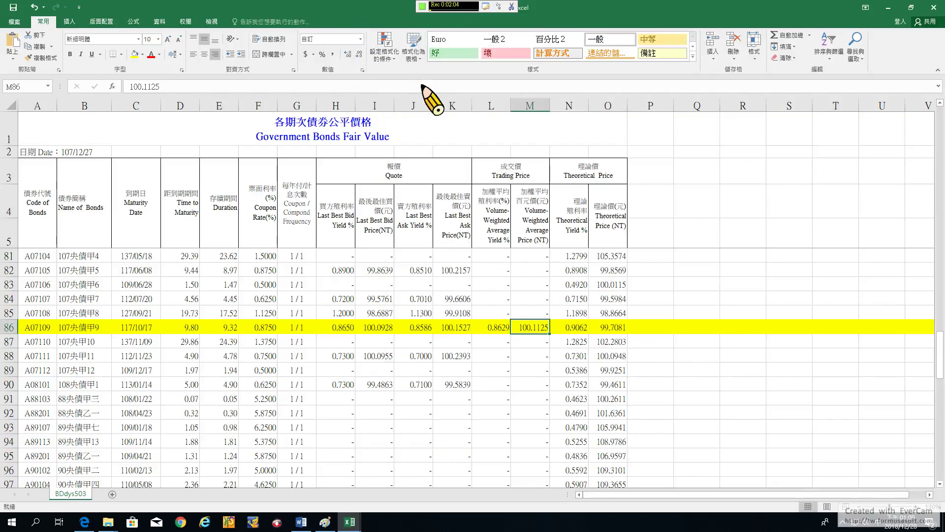
mouse_move(347, 523)
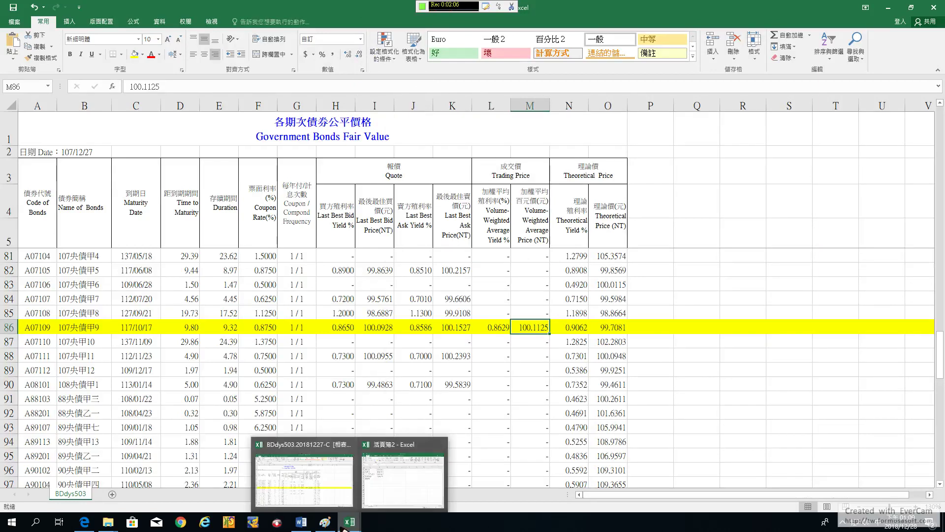
click(396, 463)
Step: Enter the yield 0.008629 in B5, filling B4 down into it to carry over the six-decimal number format
text(0.00862)
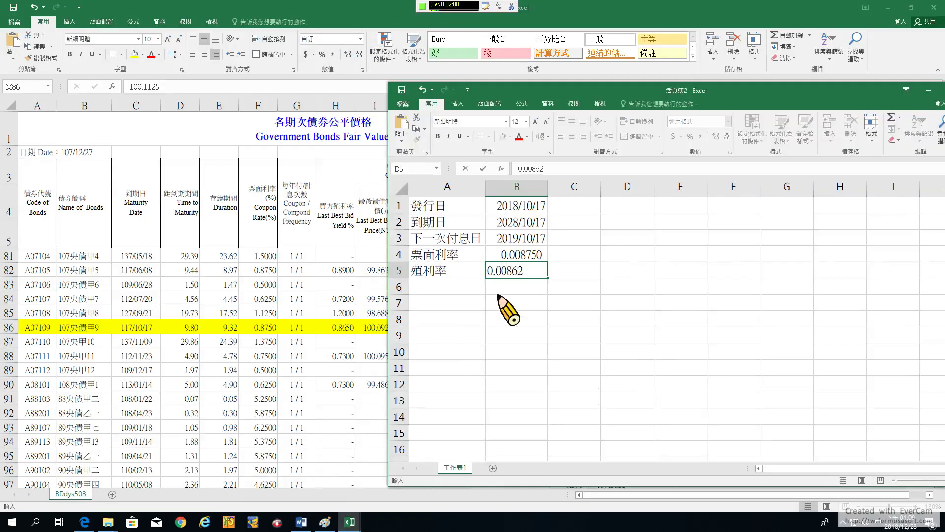
key(Return)
click(518, 254)
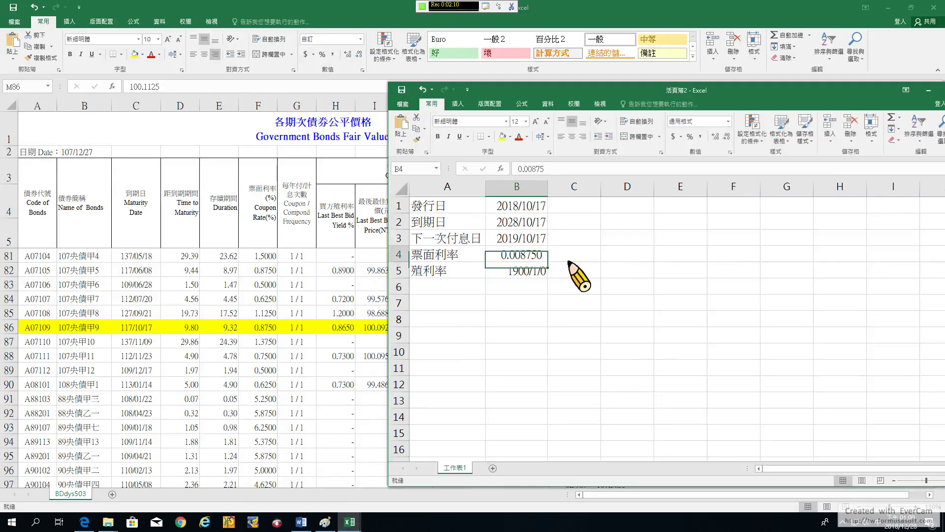
click(529, 272)
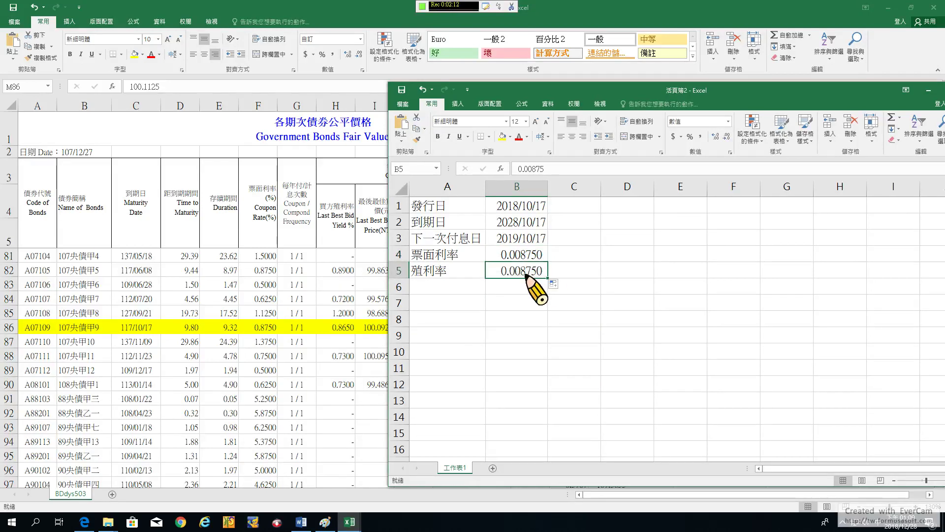
text(0.008629)
key(Return)
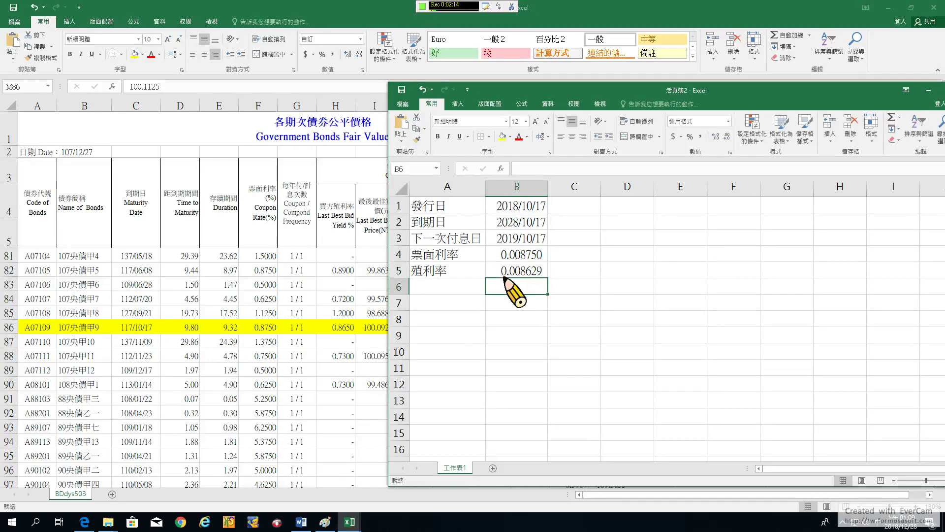
Step: Enter the labels 除息價 in A6, 應計利息 in A7 and 含息價 in A8
click(438, 287)
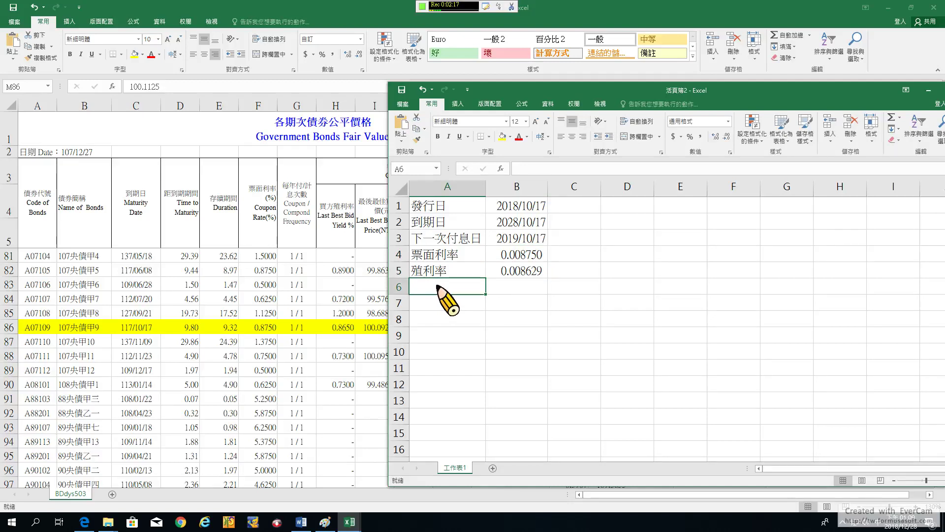
text(ㄔㄨ)
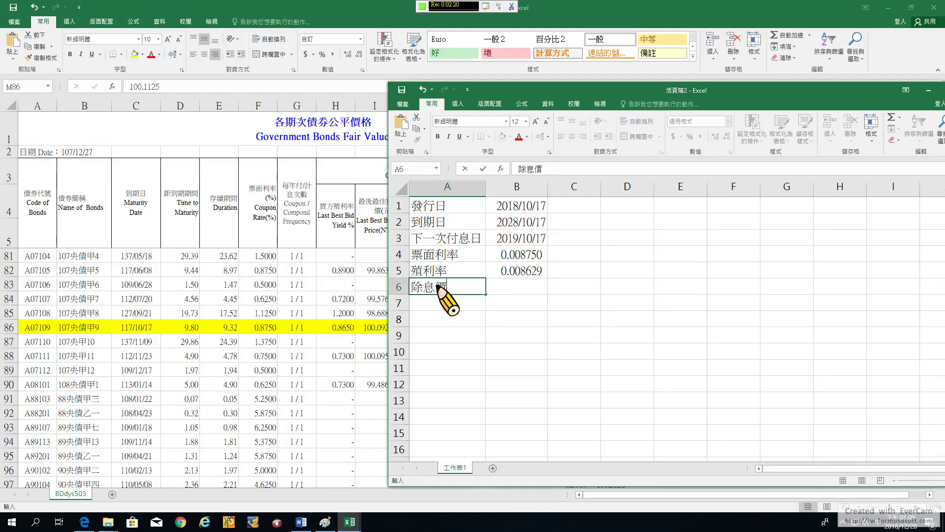
key(Return)
text(應)
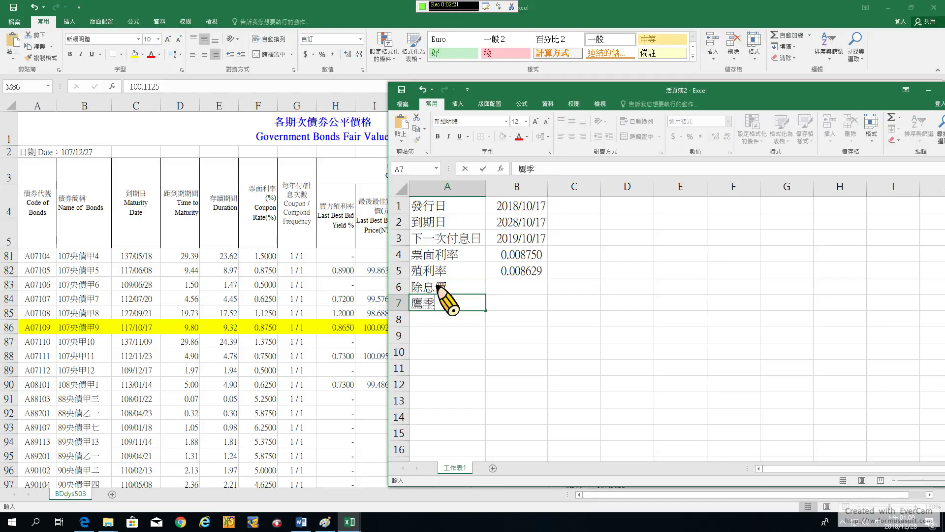
text(ㄧ)
key(Return)
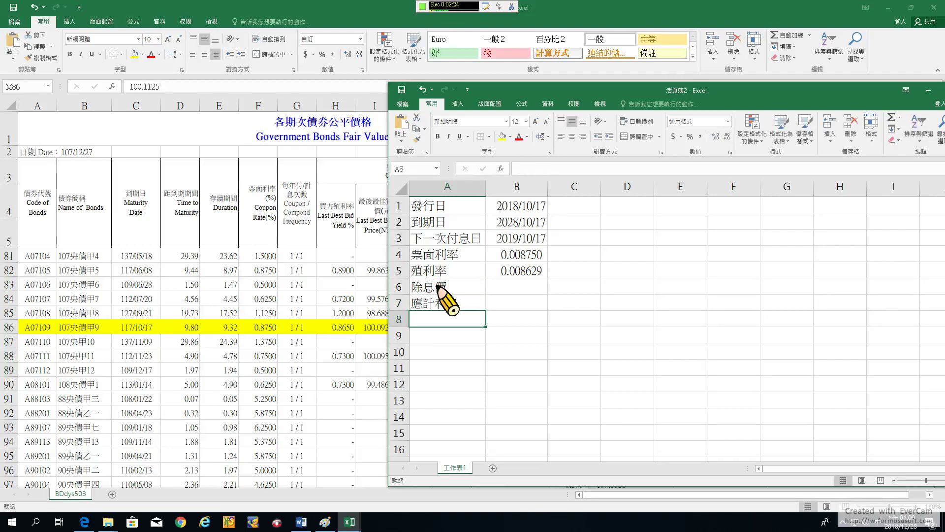
text(ㄏㄢ)
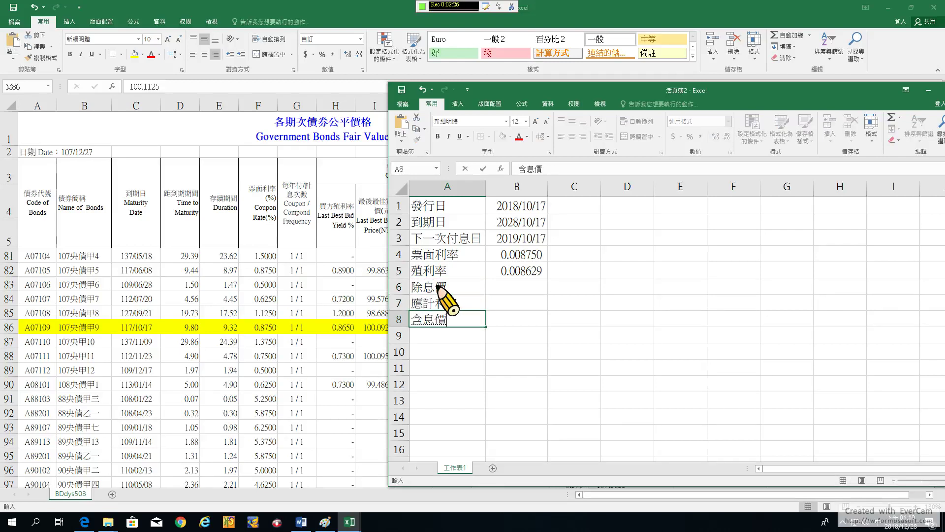
Step: Select B6 beside 除息價 and move the new workbook's window fully into view
click(438, 288)
key(Right)
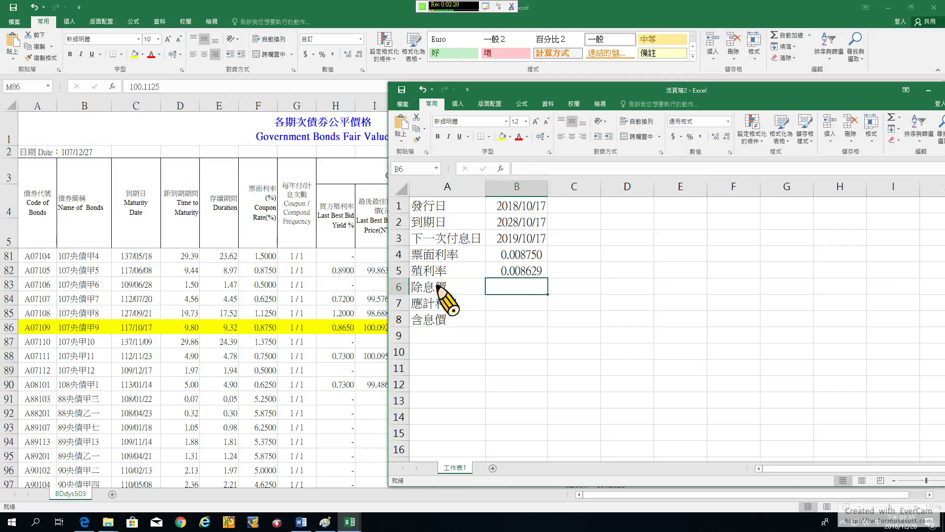
drag(530, 89, 465, 59)
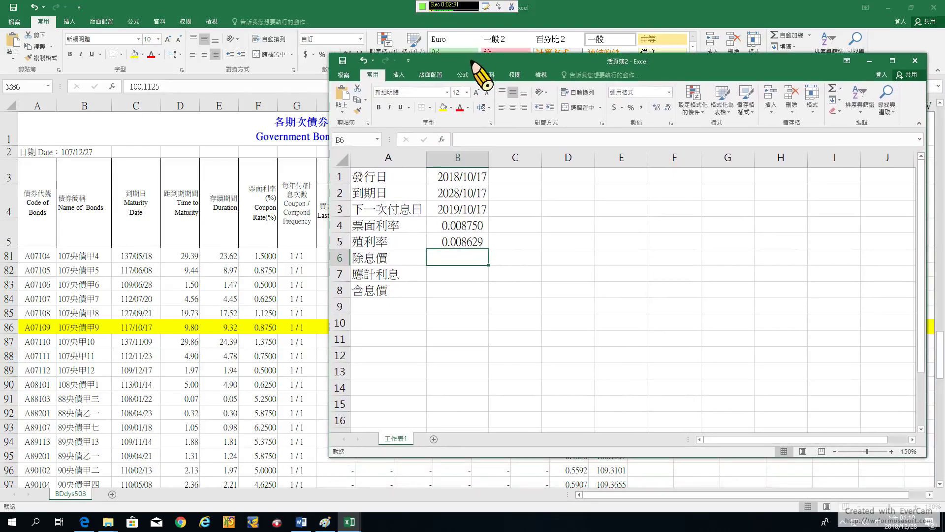
click(442, 140)
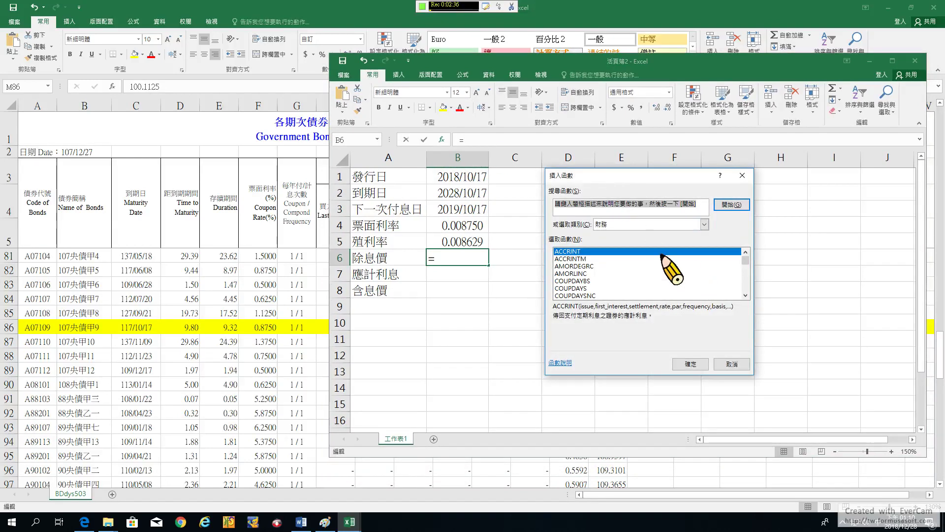
scroll(747, 271, down, 1)
drag(746, 271, 746, 282)
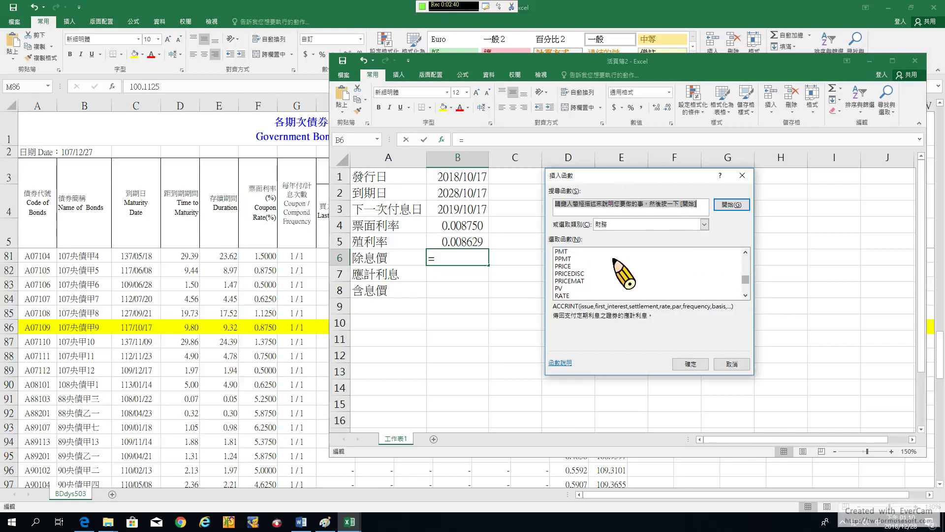
click(566, 266)
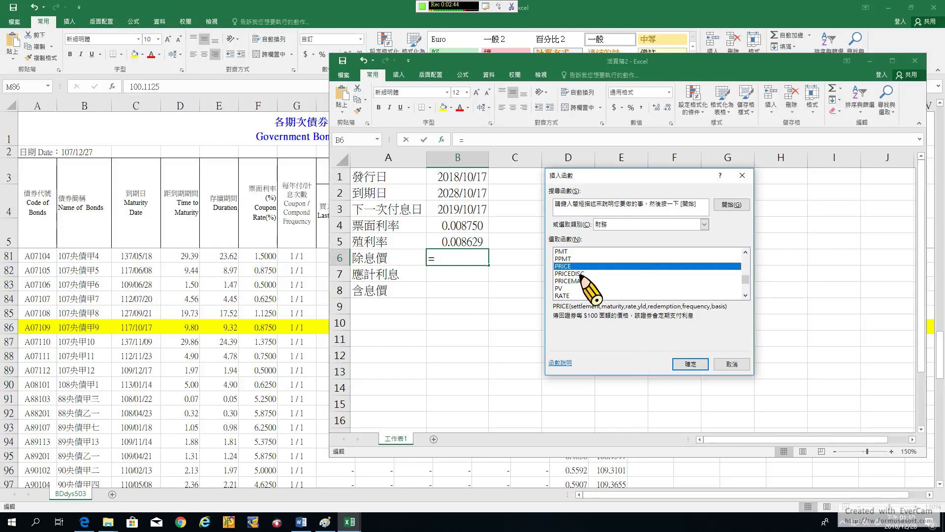
click(691, 365)
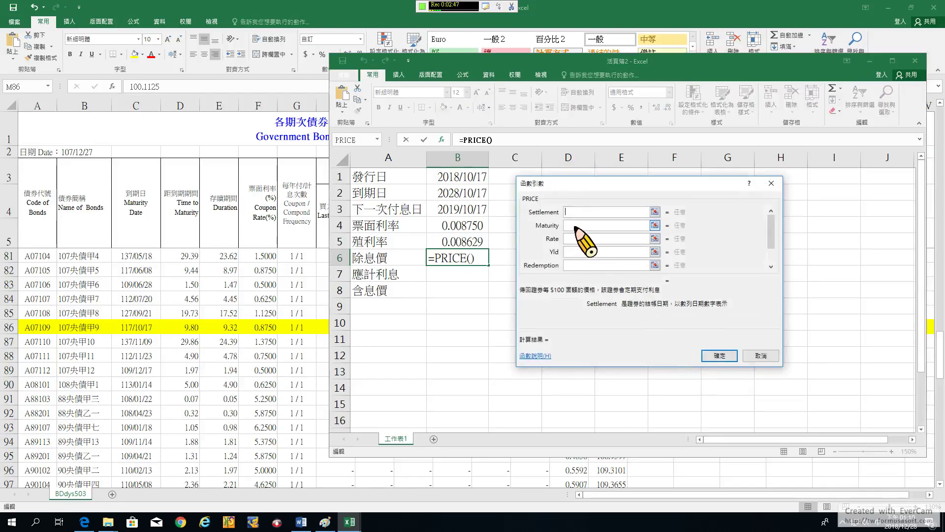
click(573, 215)
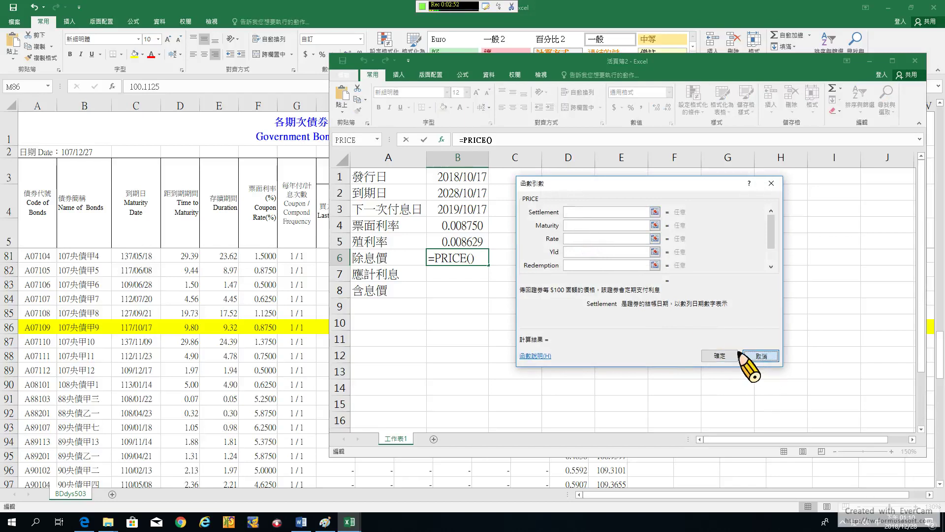
click(760, 356)
Step: Abandon the empty PRICE formula, insert a row above 票面利率 and label its column A cell 交割日
click(341, 225)
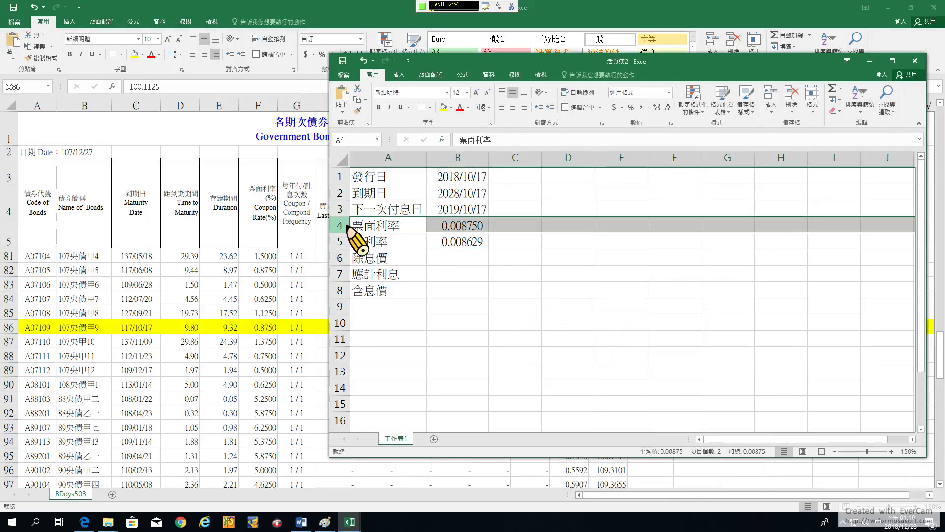
right_click(347, 226)
click(375, 293)
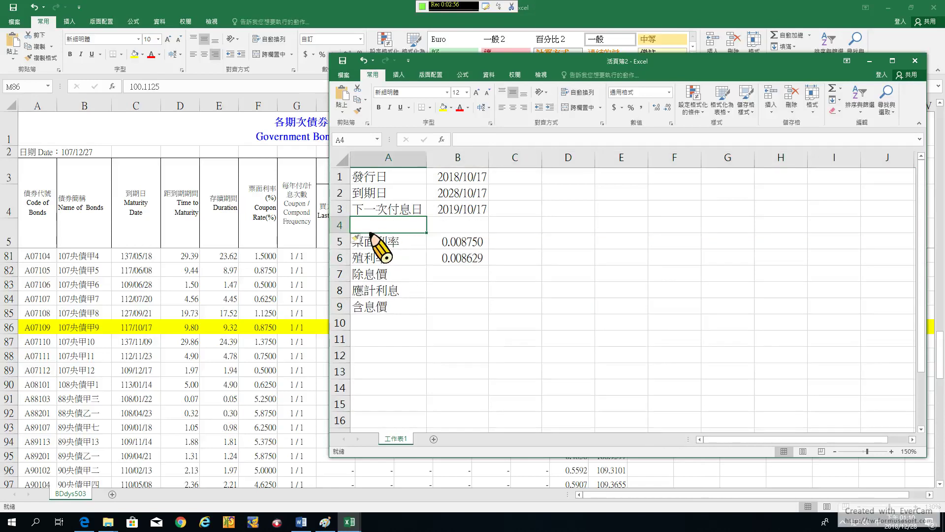
text(交割日)
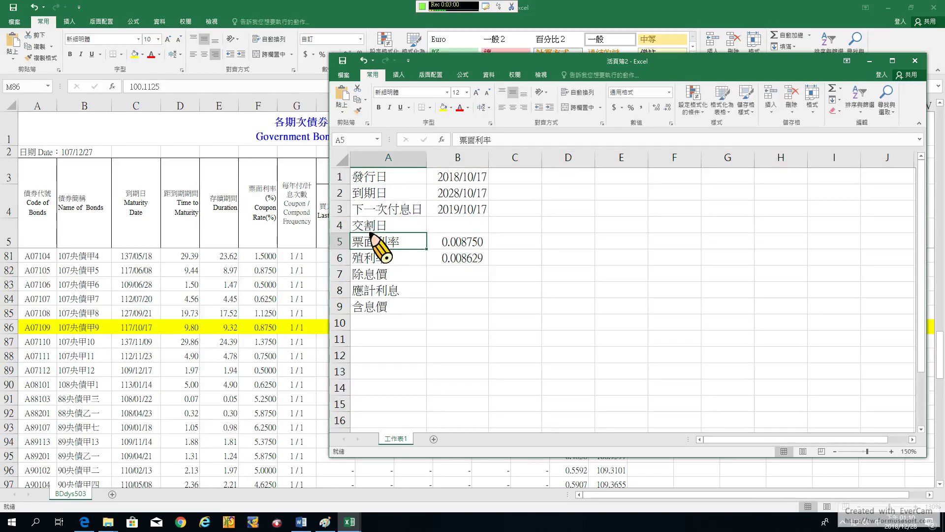
Step: Check the system calendar and enter the settlement date 2019/1/2 in B4 beside 交割日
key(Tab)
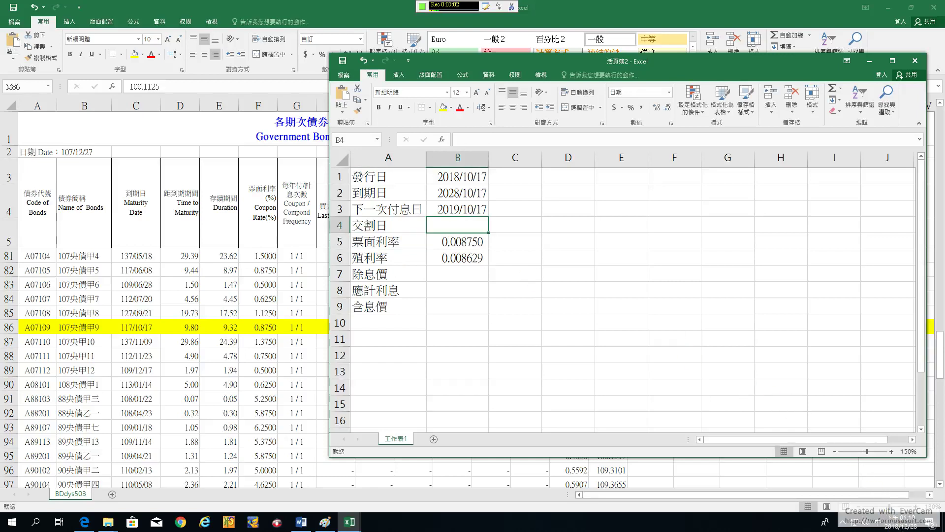
click(911, 523)
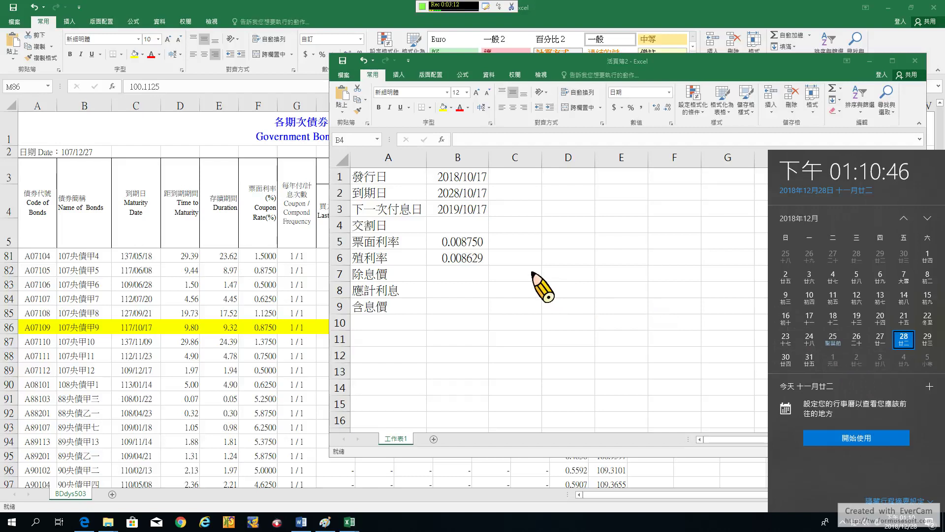
click(451, 229)
text(201)
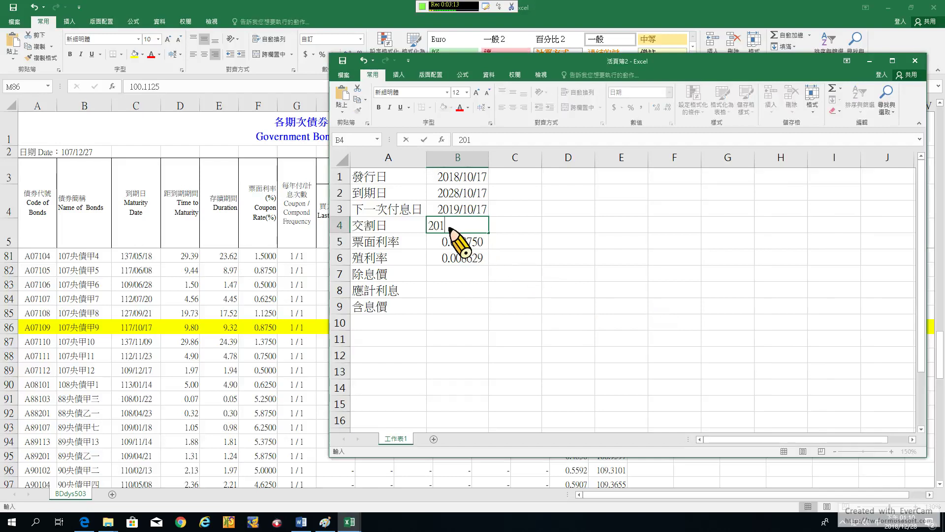
text(9/1/2)
key(Return)
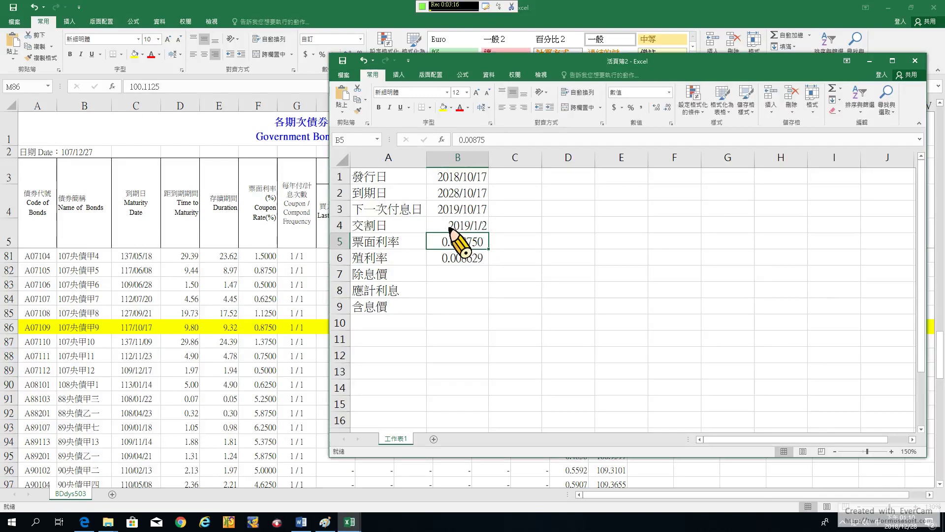
click(451, 229)
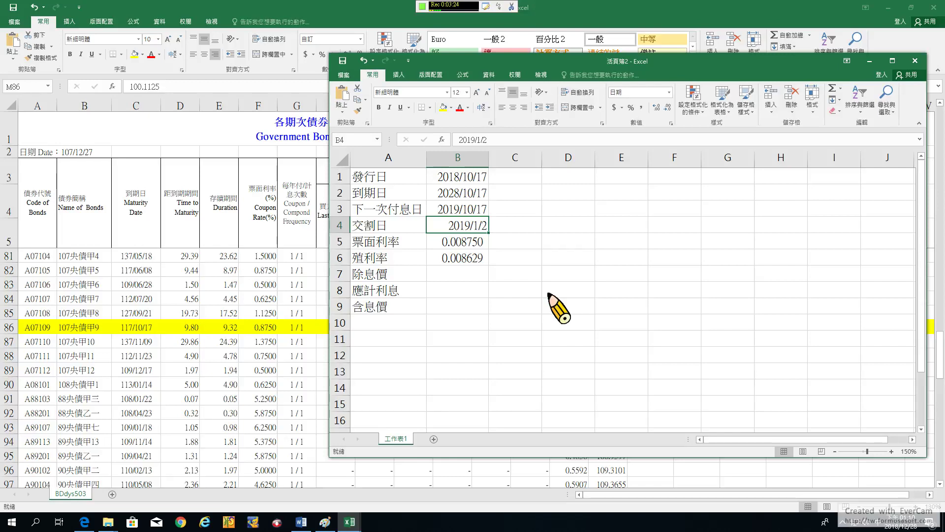
Step: Insert the financial function PRICE in B7 beside 除息價
click(457, 275)
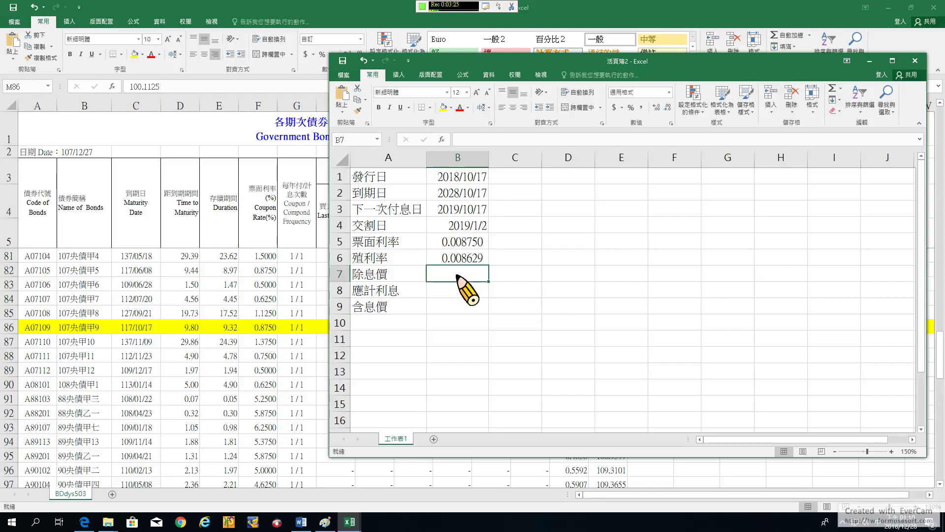
click(441, 140)
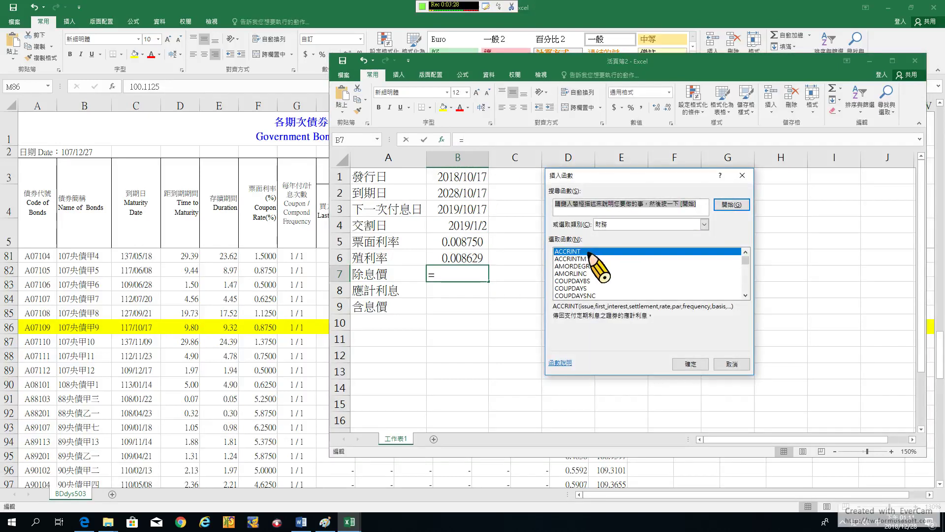
drag(746, 259, 746, 281)
scroll(748, 297, down, 1)
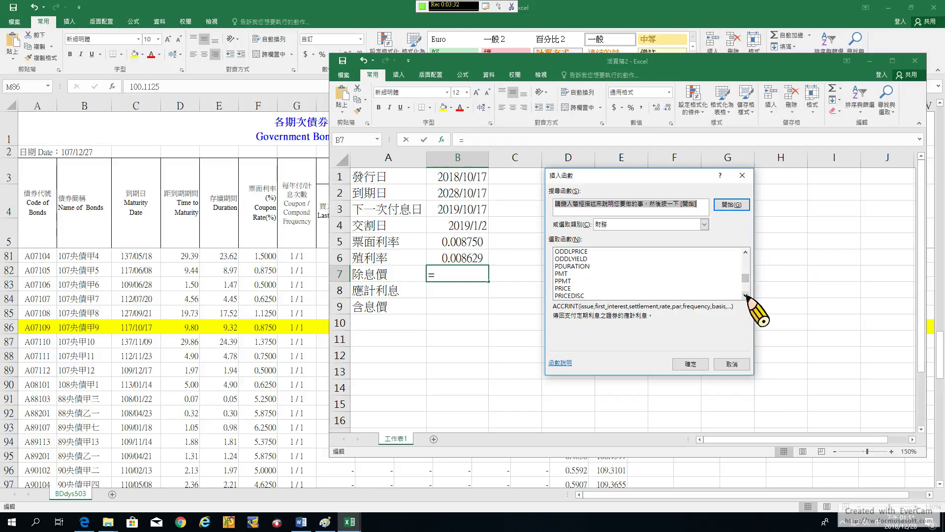
click(571, 281)
click(690, 364)
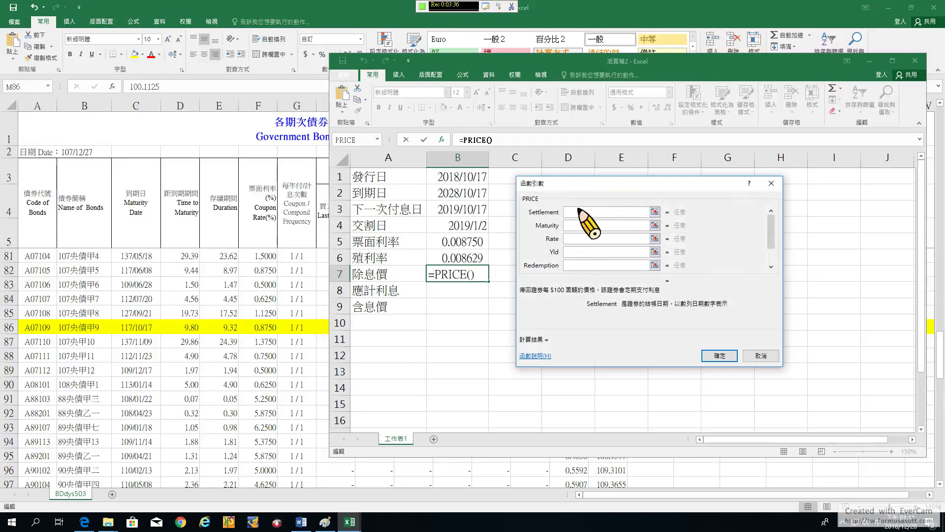
Step: Set PRICE's Settlement to B4, Maturity to B2, Rate to B5 and Yld to B6
click(465, 227)
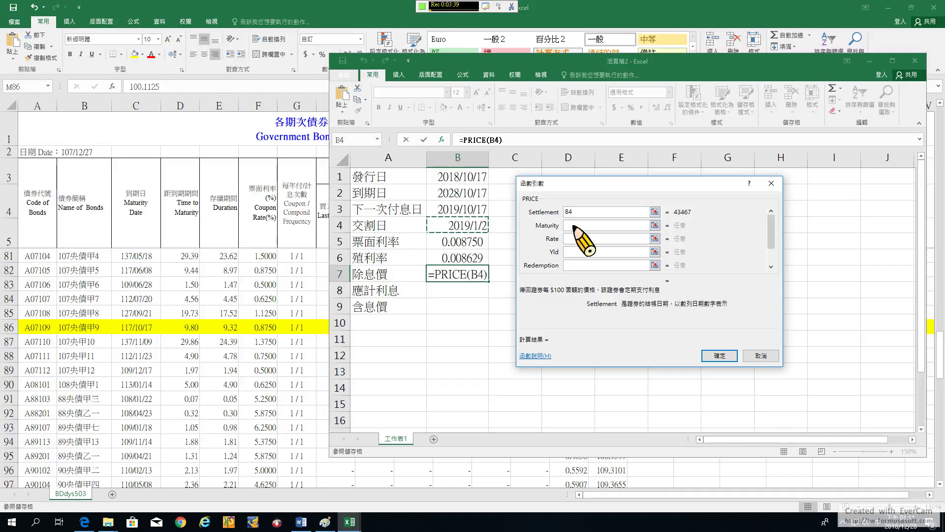
click(573, 226)
click(472, 198)
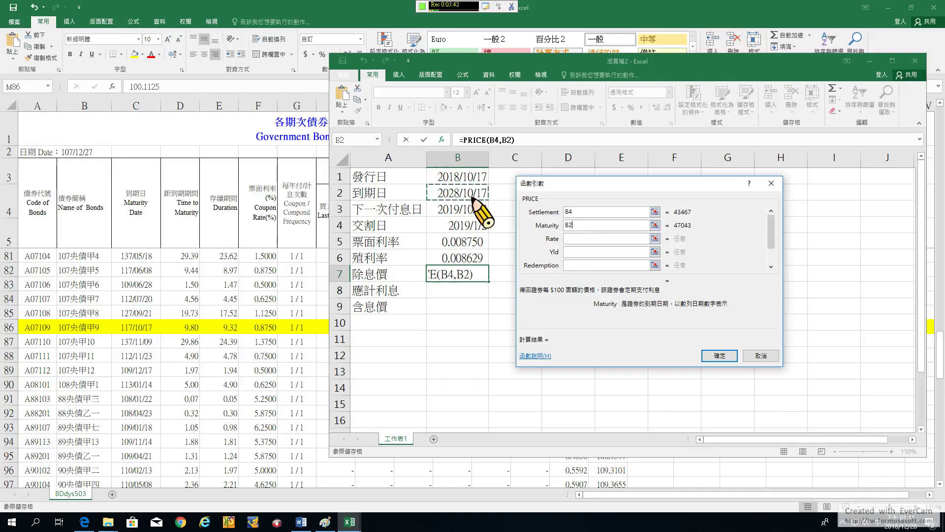
click(574, 239)
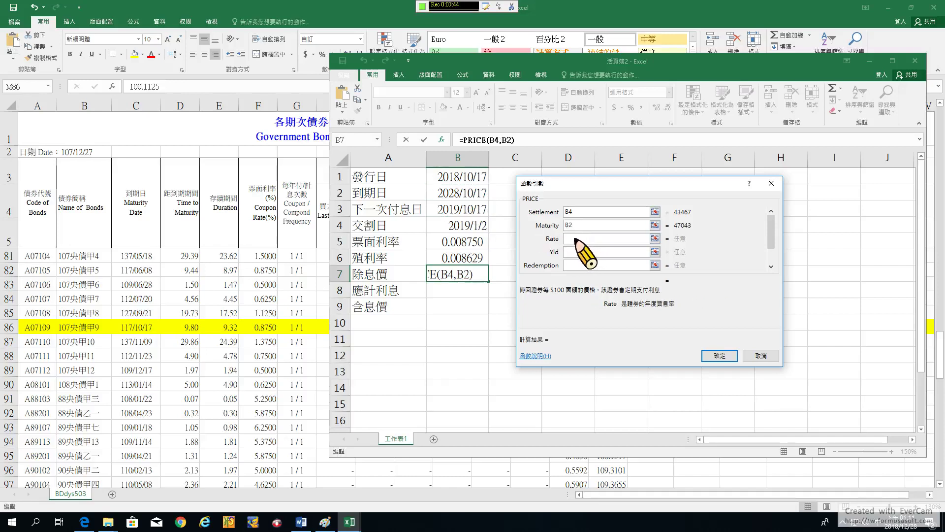
click(458, 242)
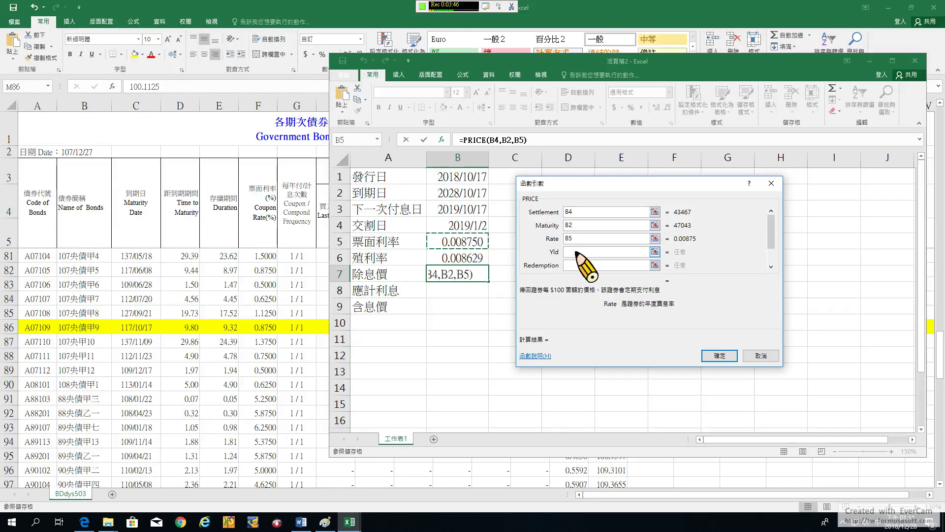
click(580, 252)
click(468, 257)
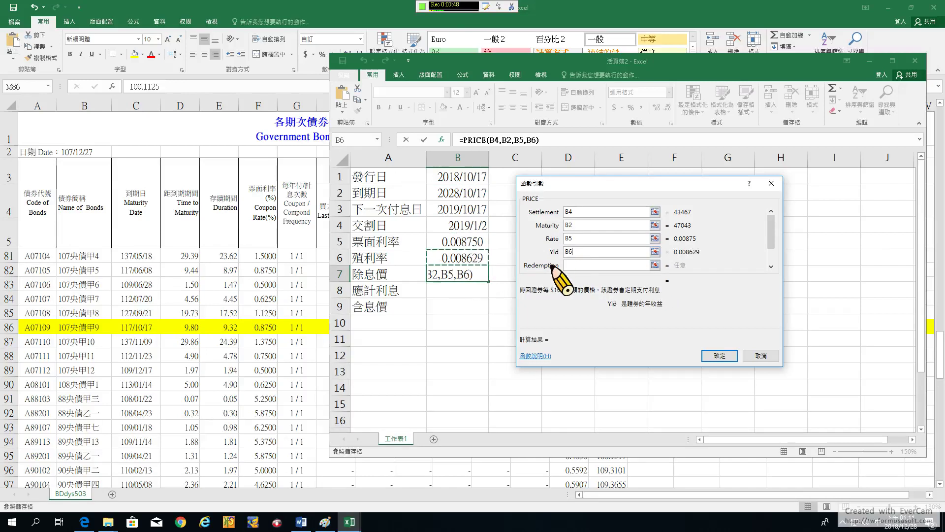
Step: Complete PRICE with Redemption 100, Frequency 1 and Basis 1, and compare its result with bond A07109's weighted average price in the bond price workbook
click(582, 265)
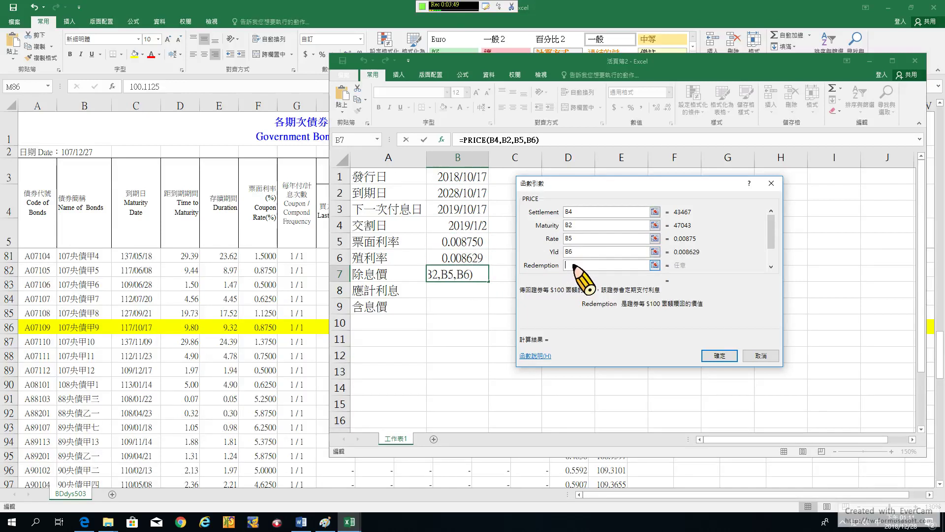
click(771, 267)
click(771, 267)
click(566, 265)
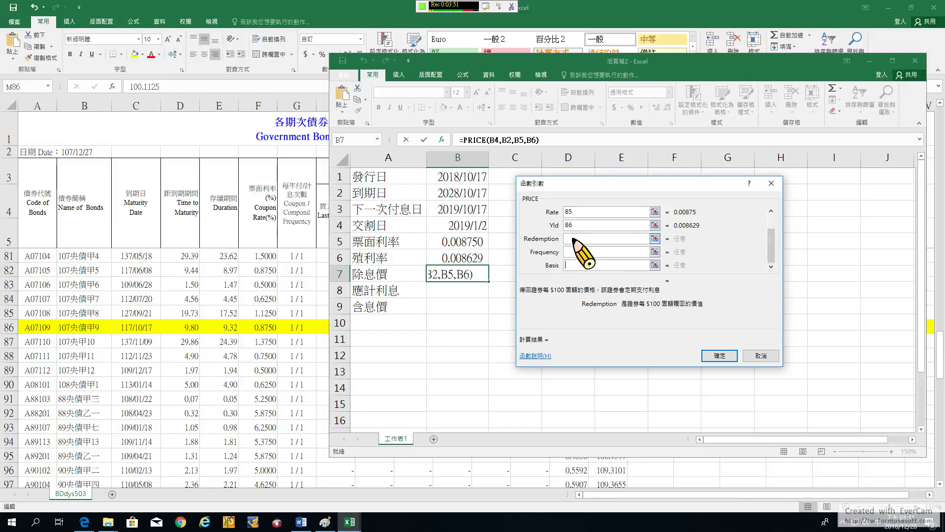
text(100)
click(574, 252)
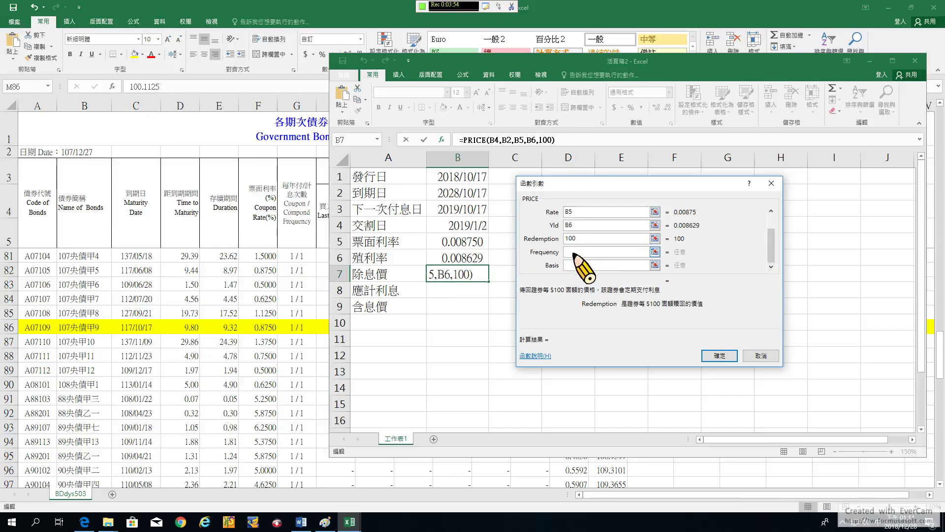
text(1)
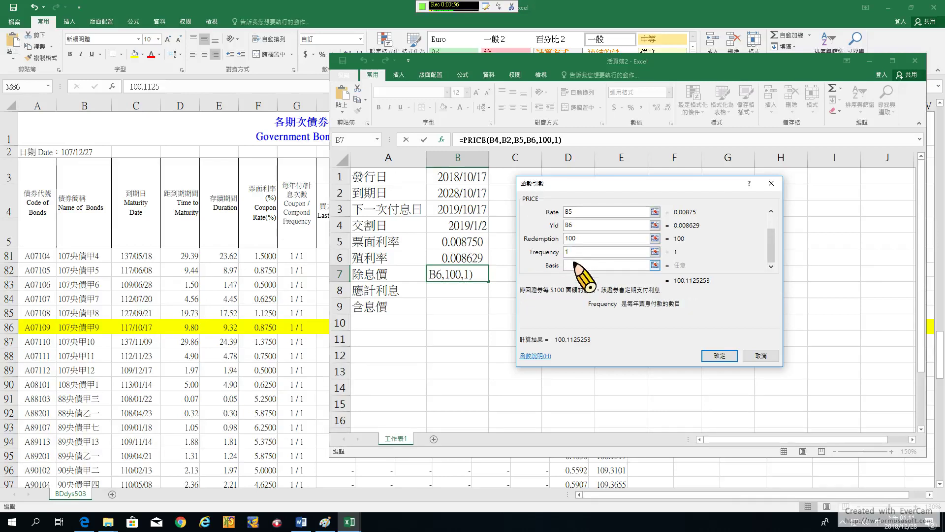
click(574, 266)
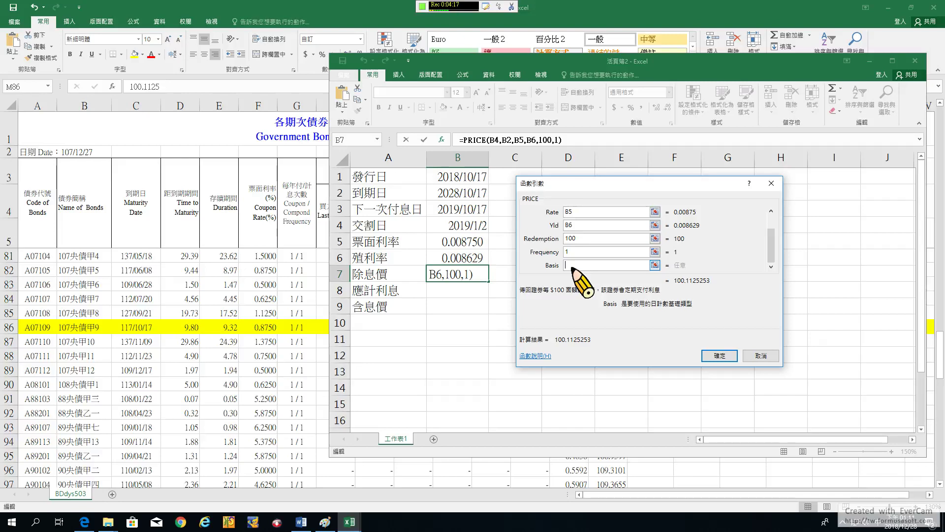
text(1)
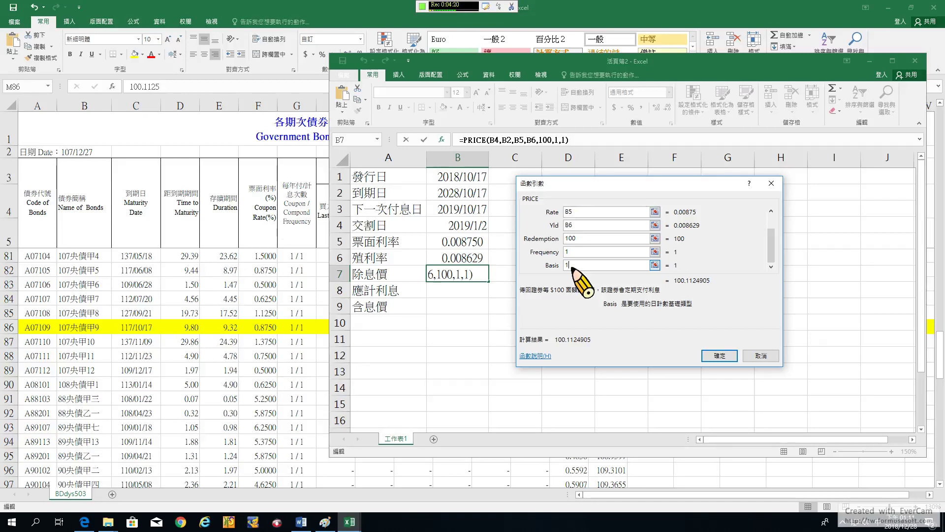
click(720, 355)
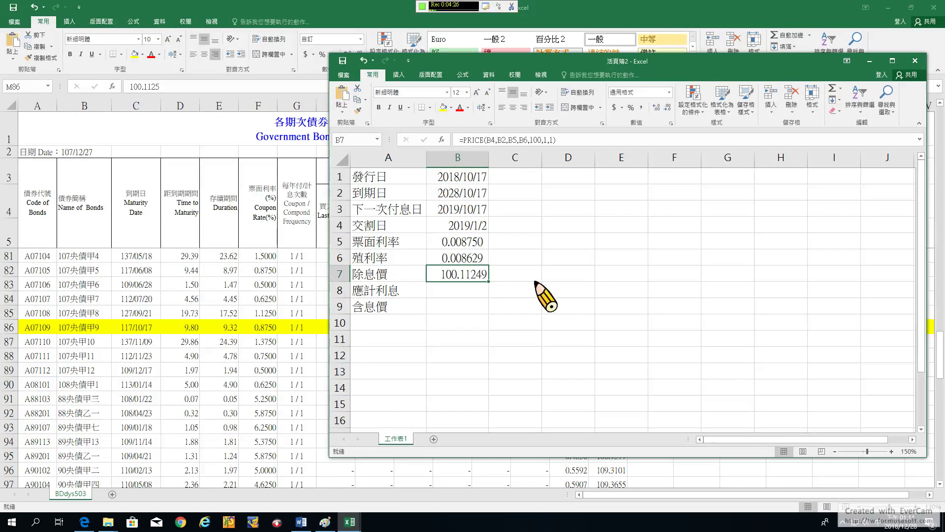
drag(601, 70, 566, 394)
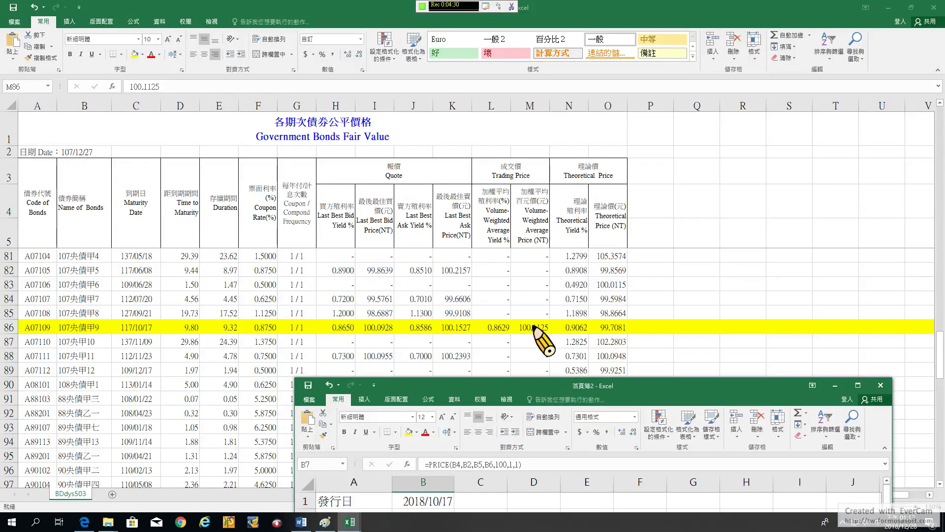
drag(631, 394, 676, 43)
Step: Insert the ACCRINT function in B8 beside 應計利息, with Issue set to B1 and First_interest to B3
click(450, 275)
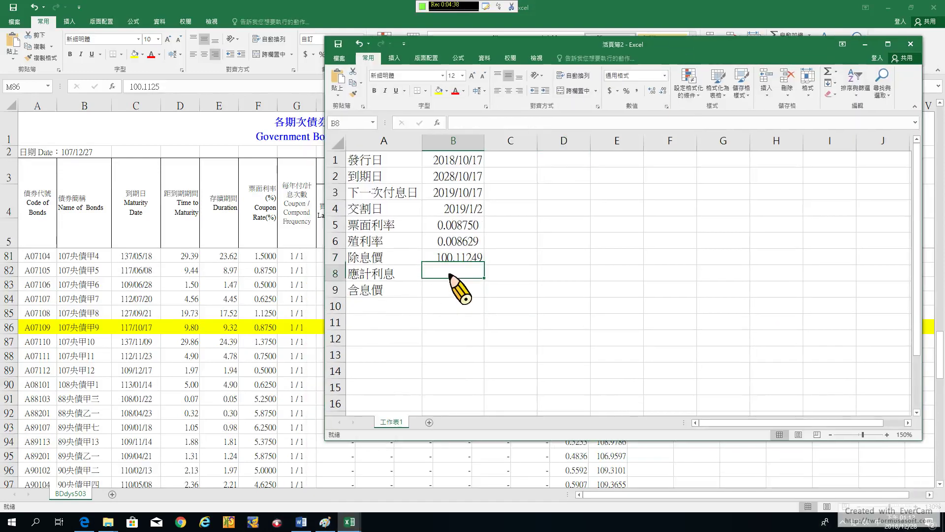
click(437, 123)
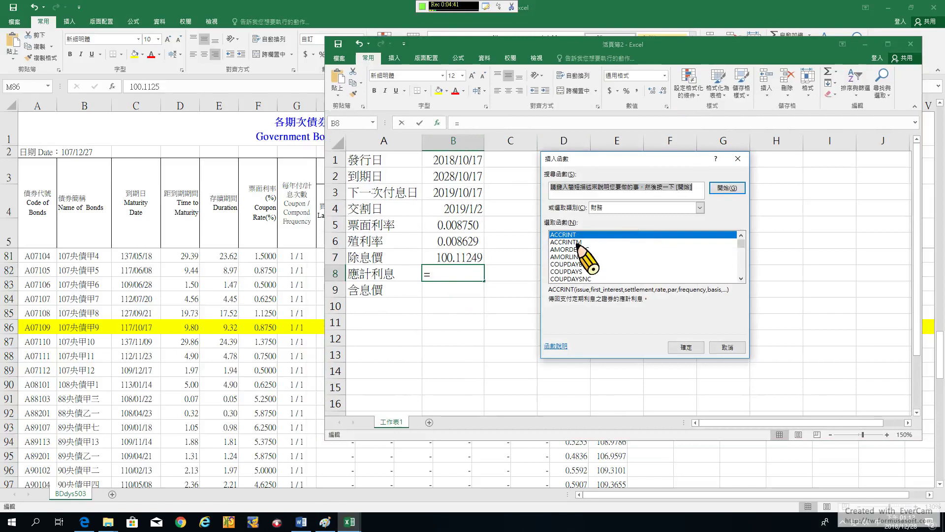
click(685, 347)
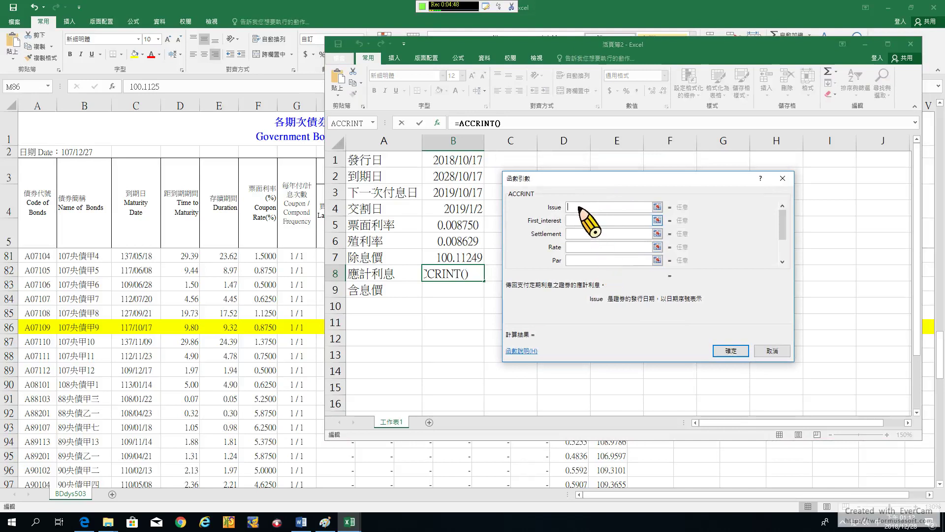
click(458, 161)
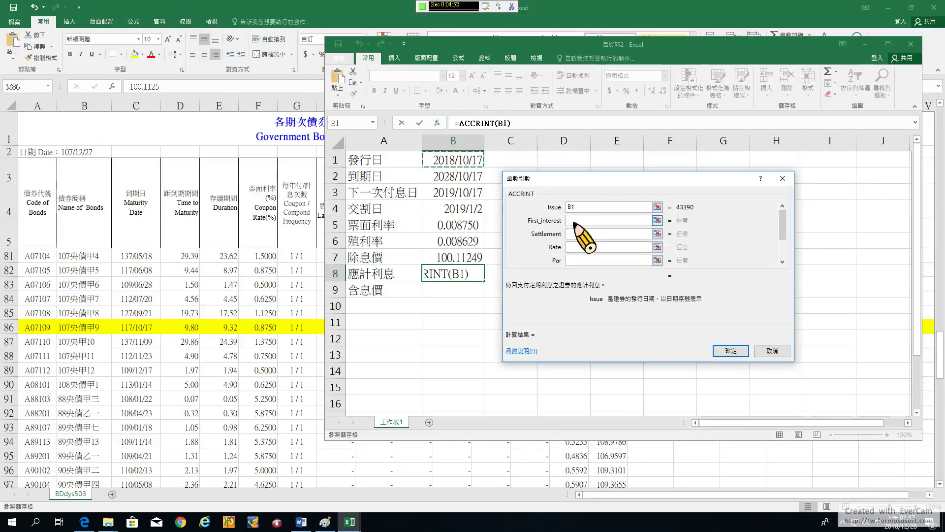
click(574, 221)
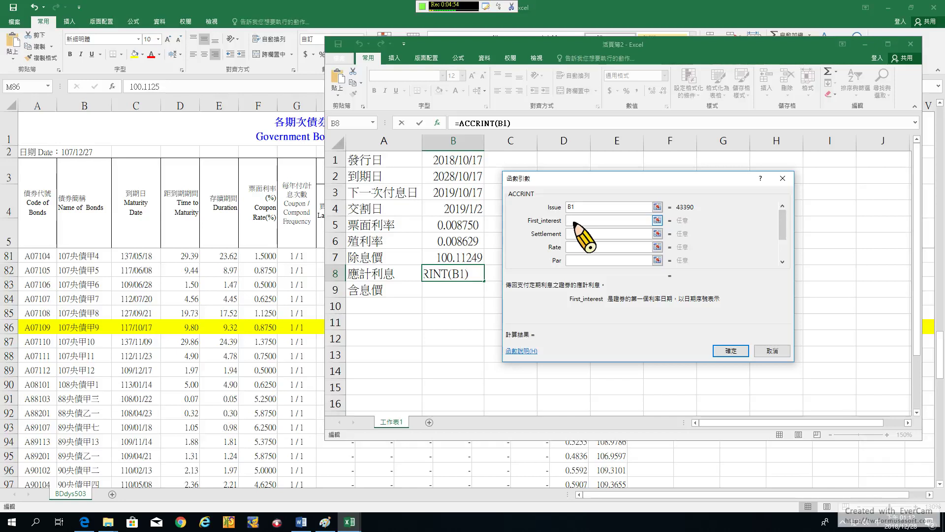
click(453, 193)
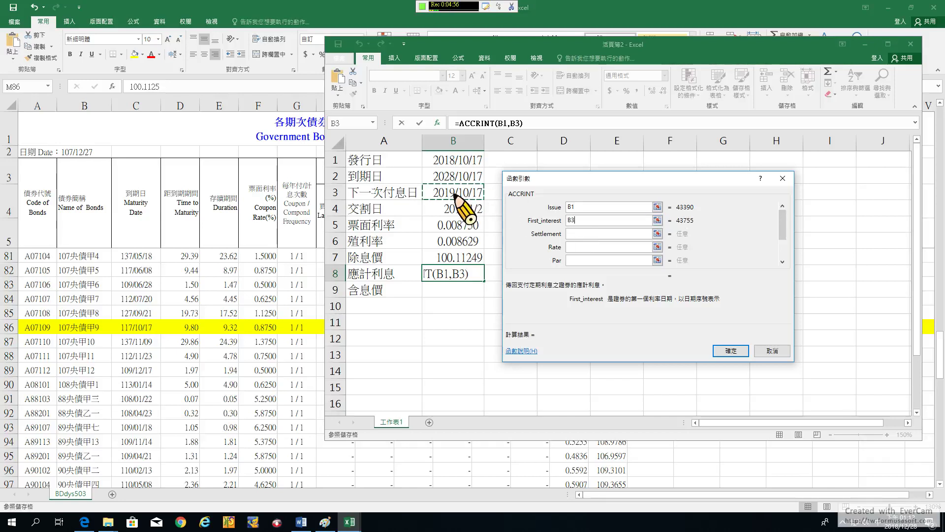
Step: Set ACCRINT's Settlement to B4, Rate to B5 and Par to 100
click(576, 233)
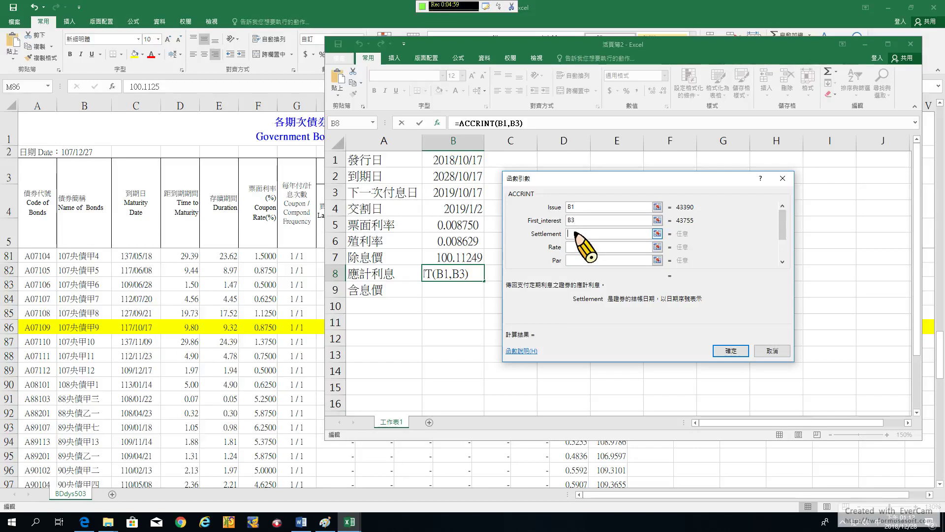
click(459, 210)
click(576, 246)
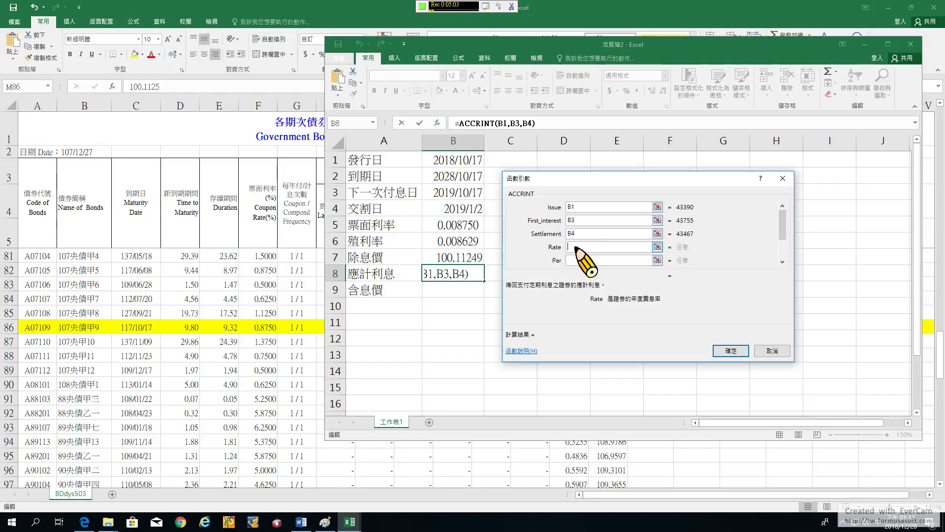
click(472, 224)
click(584, 260)
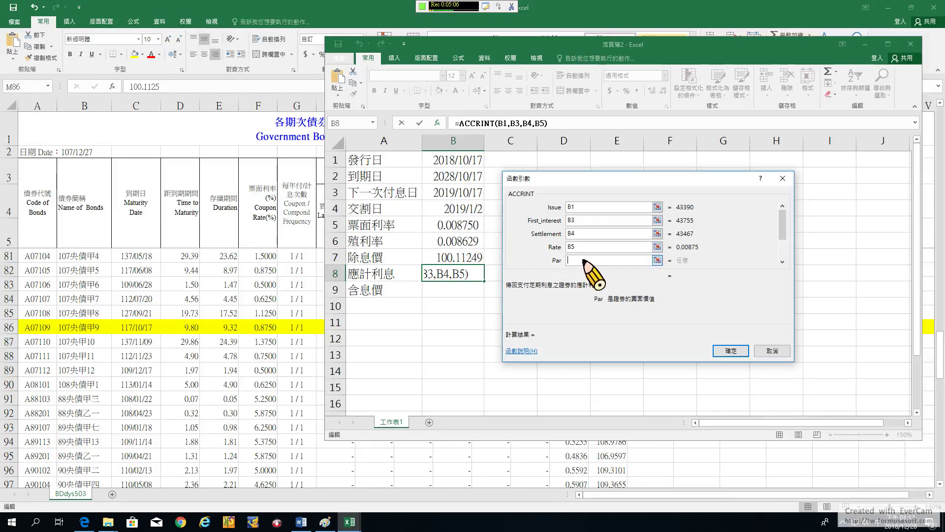
text(100)
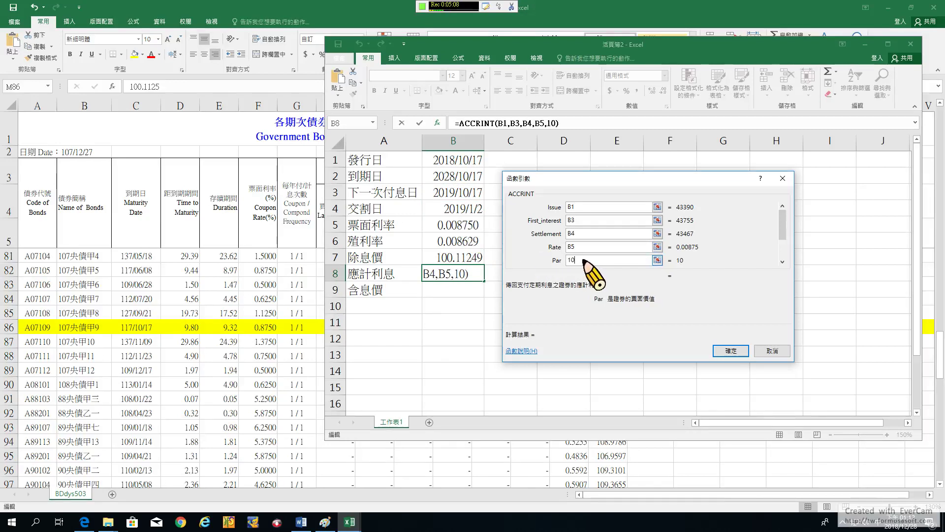
Step: Set ACCRINT's Frequency to 1 and Basis to 1
click(782, 262)
click(782, 261)
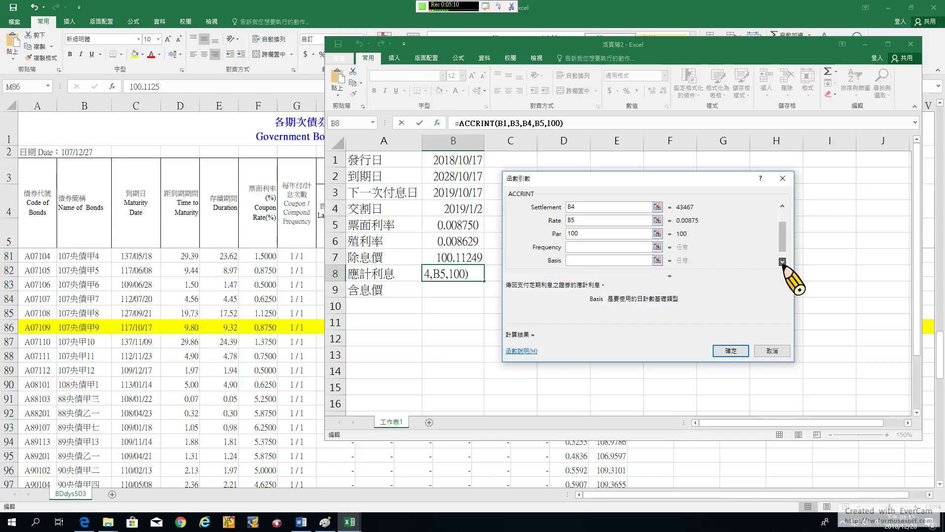
click(783, 261)
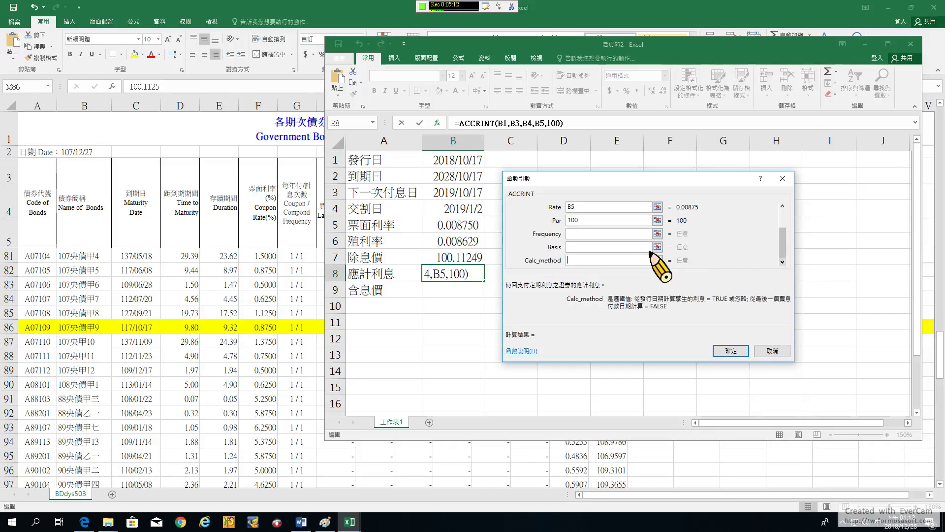
click(578, 235)
text(1)
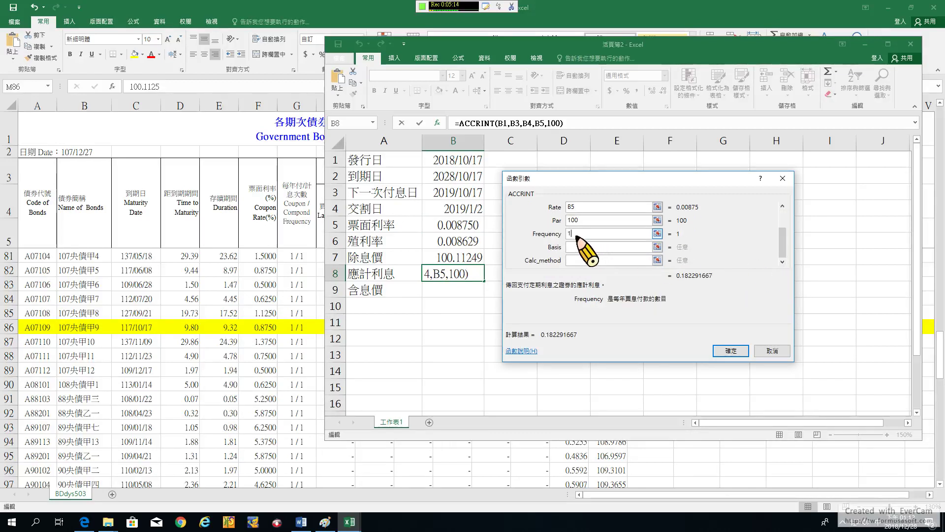
click(574, 248)
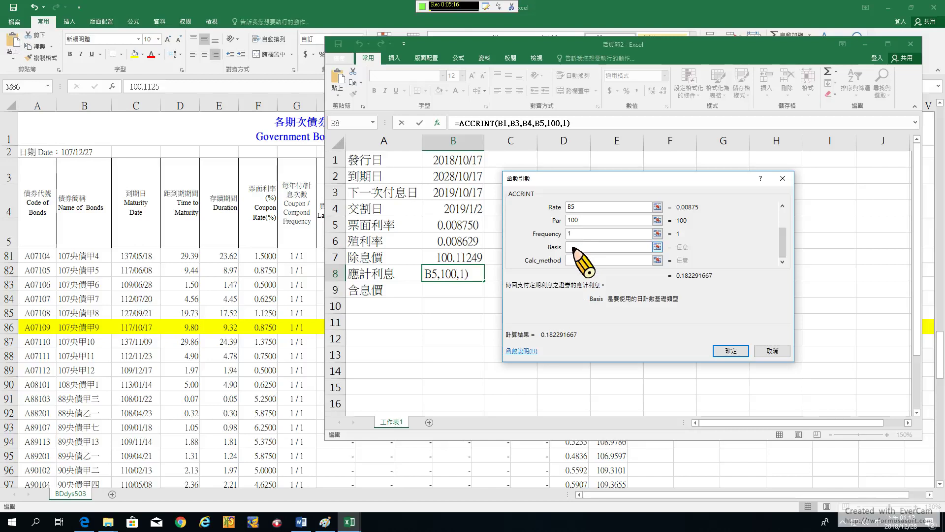
text(1)
Step: Set ACCRINT's Calc_method to FALSE and finish the accrued interest formula in B8
click(574, 260)
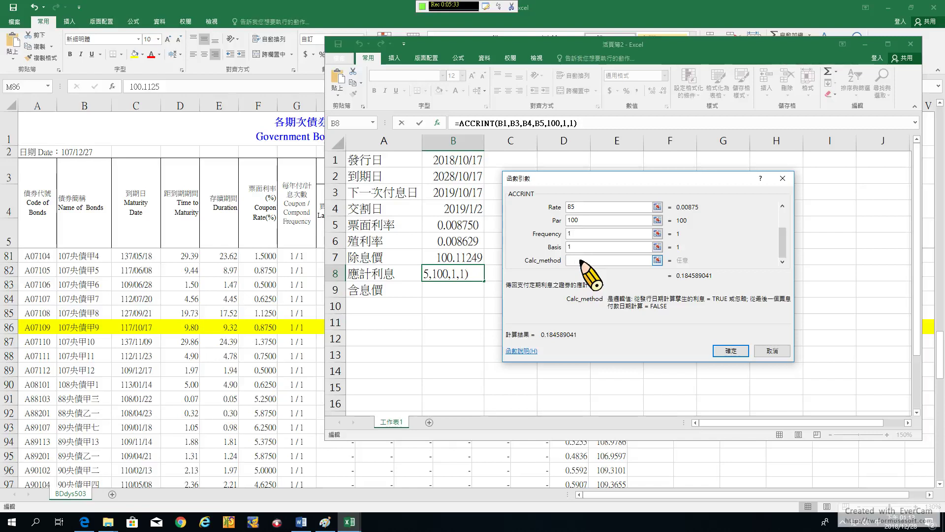
text(FAL)
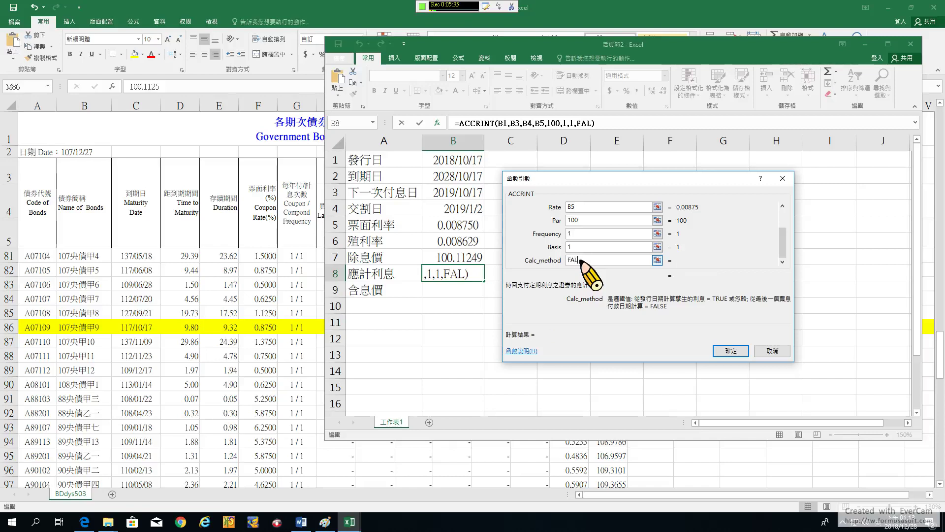
text(SE)
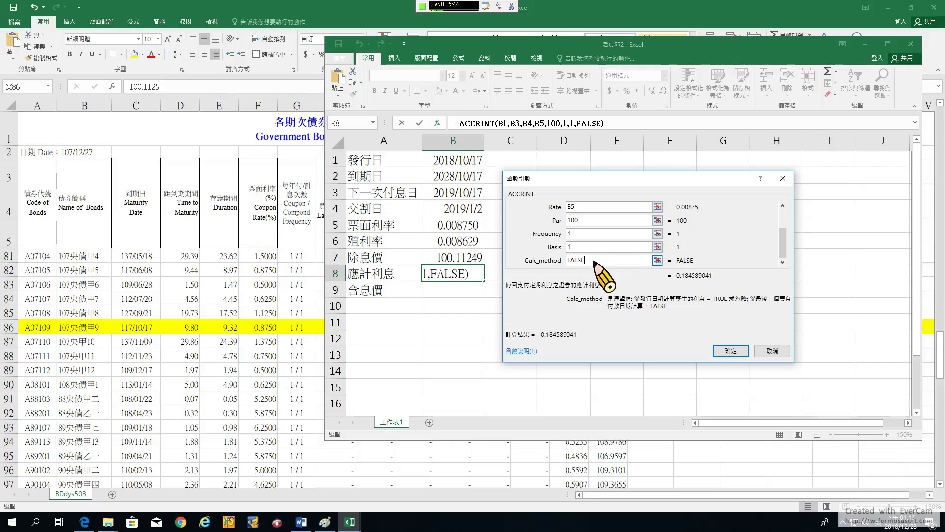
click(730, 356)
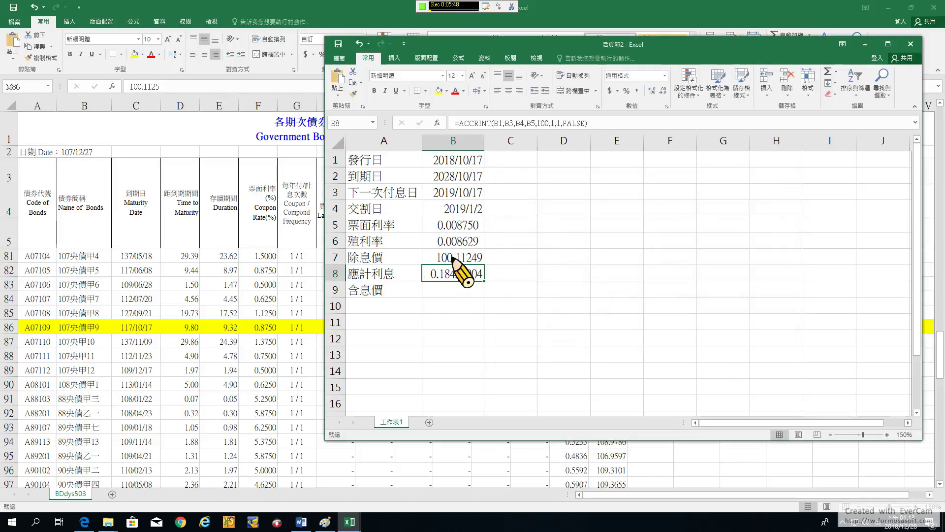
Step: Format the clean price and accrued interest in B7:B8 as numbers with four decimal places
drag(452, 256, 452, 272)
right_click(452, 273)
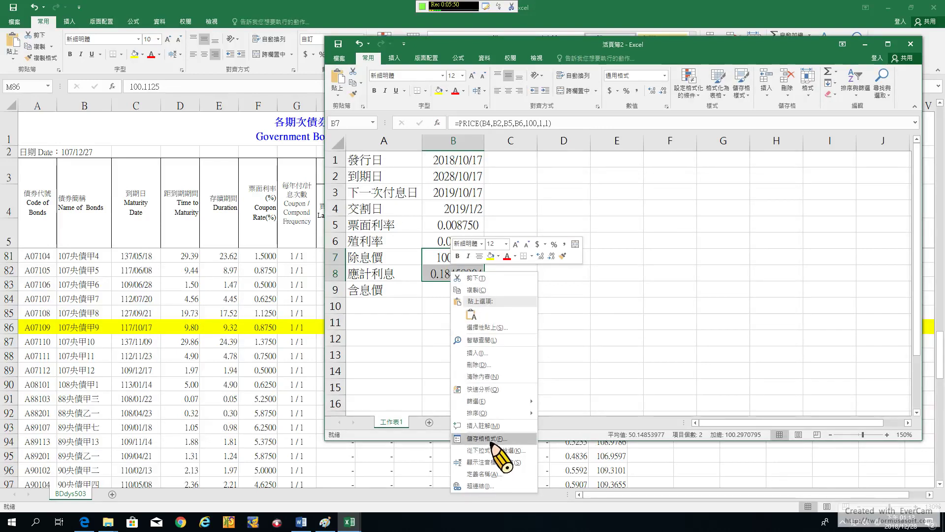
click(497, 446)
click(375, 303)
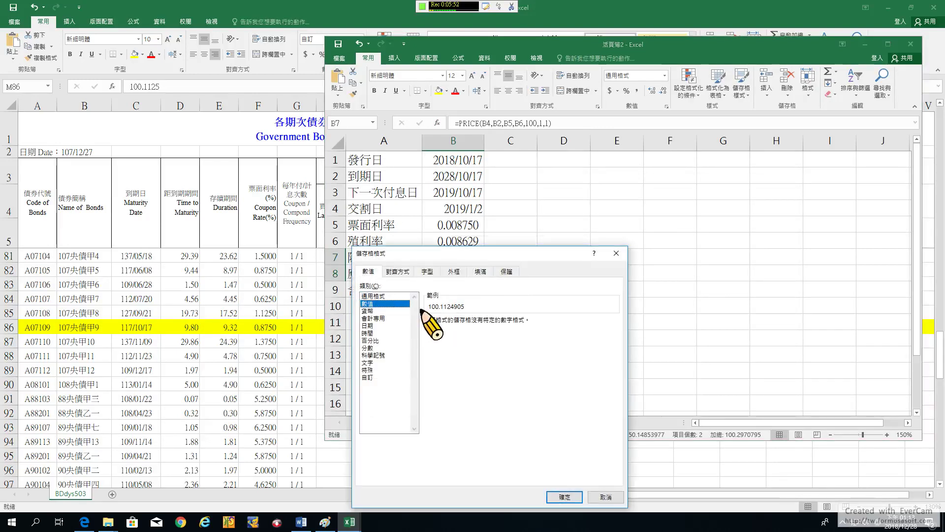
click(489, 319)
click(489, 319)
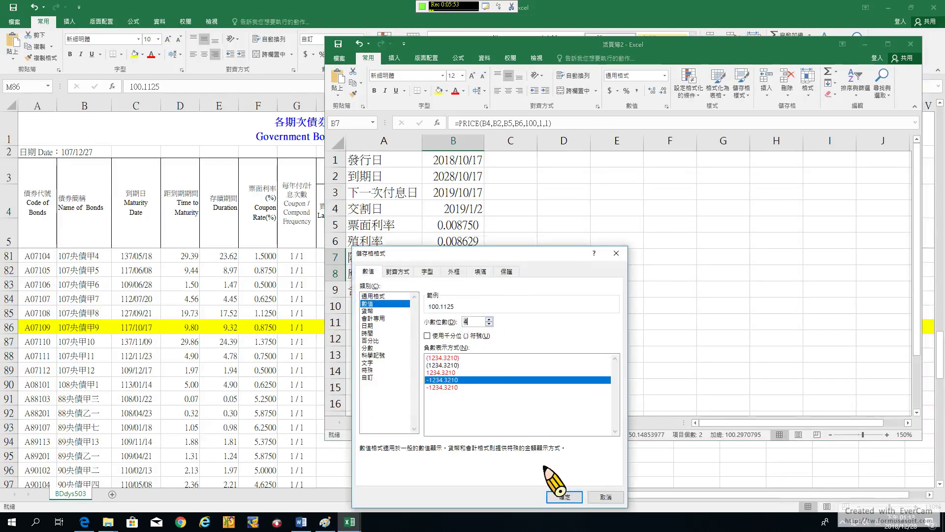
click(564, 497)
Step: Calculate the dirty price in B9 beside 含息價 with the formula =B7+B8
click(458, 292)
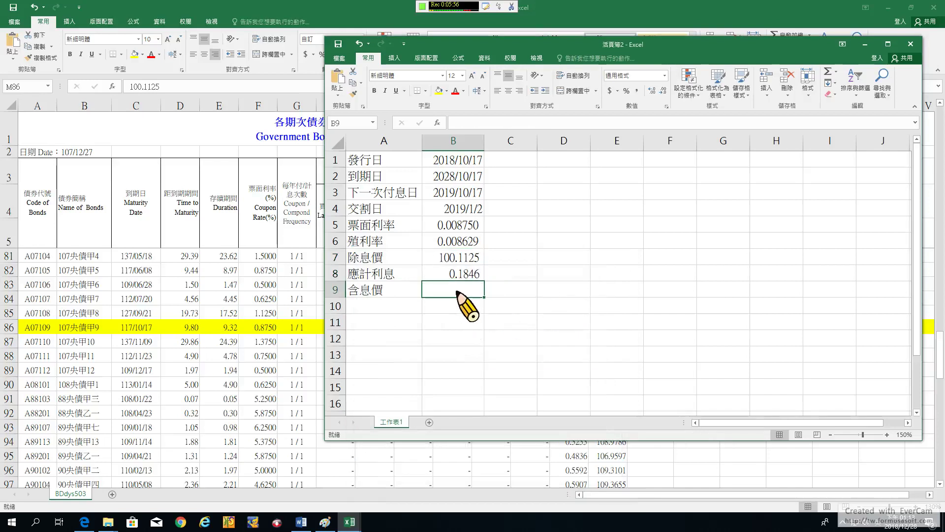
text(=)
click(453, 259)
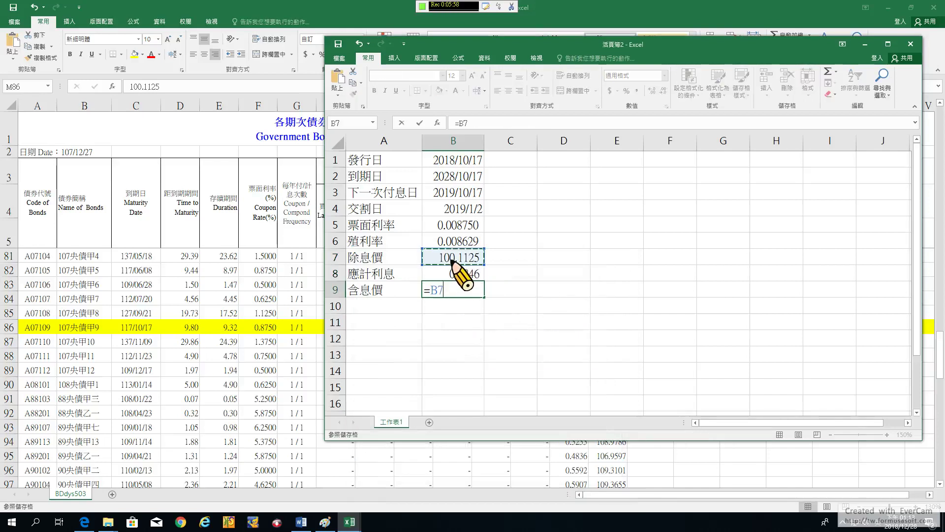
text(+)
click(457, 274)
key(Return)
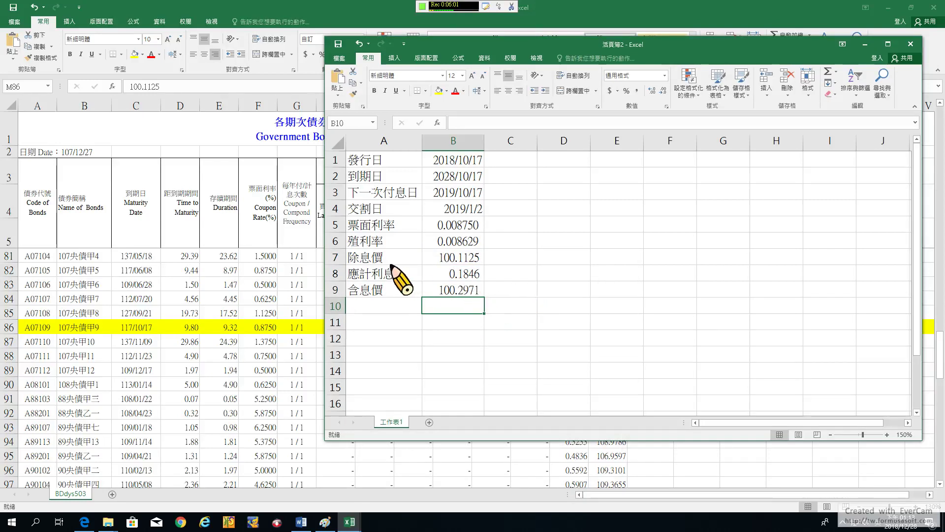
Step: Fill the results in B7:B9 with yellow and review the formula behind each one
drag(451, 260, 454, 291)
right_click(453, 292)
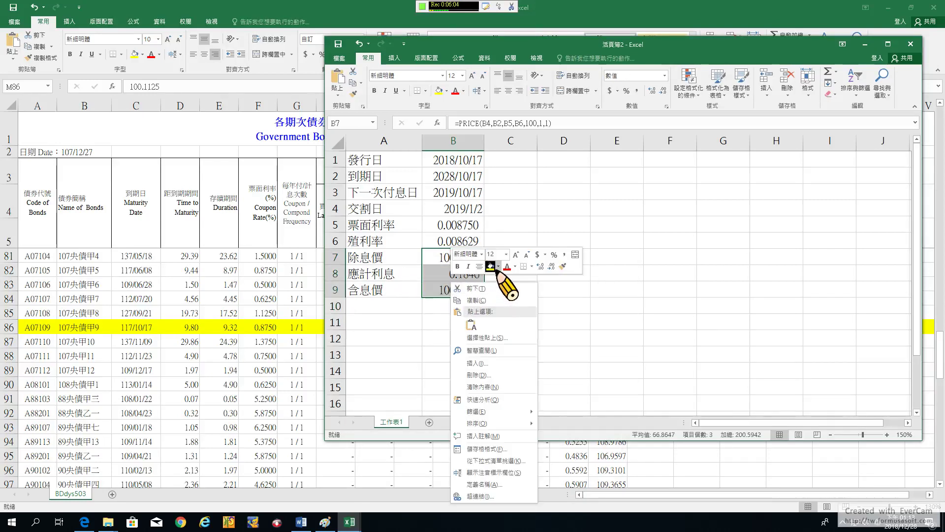
click(491, 266)
click(539, 254)
click(457, 257)
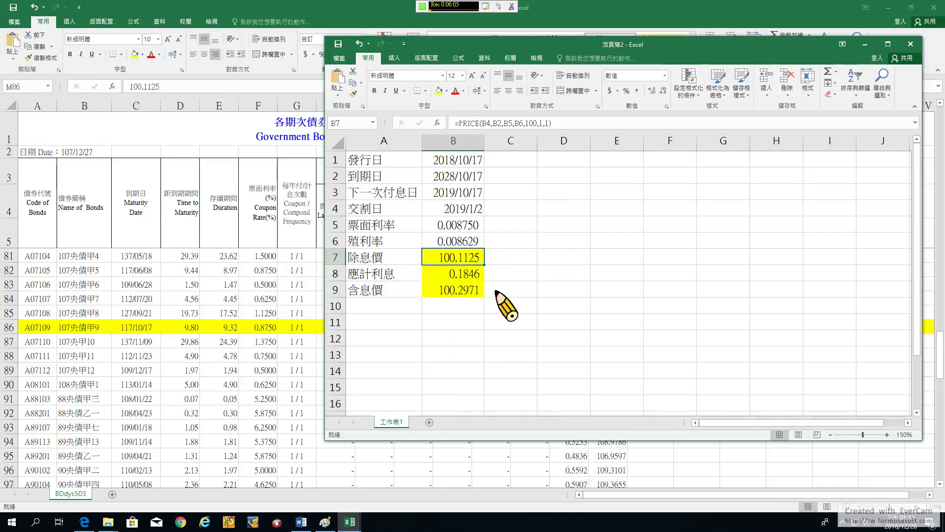
click(457, 275)
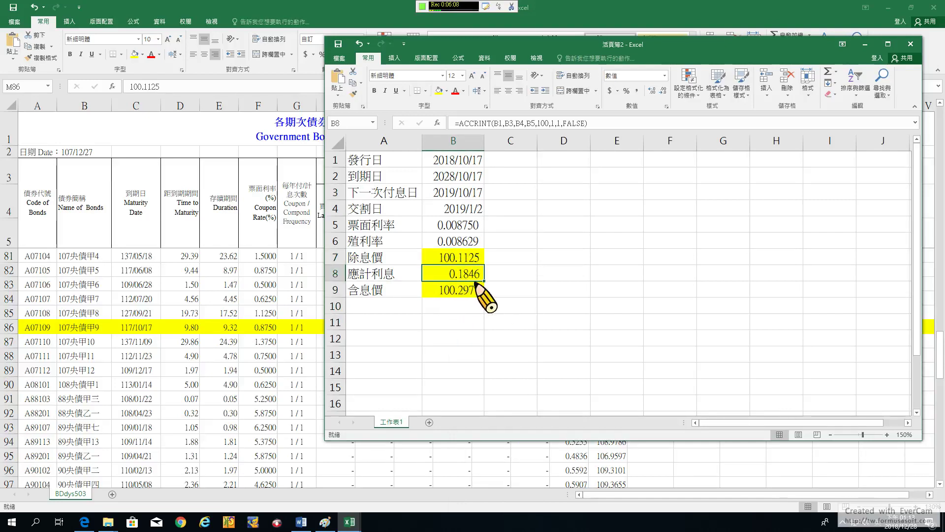
click(475, 292)
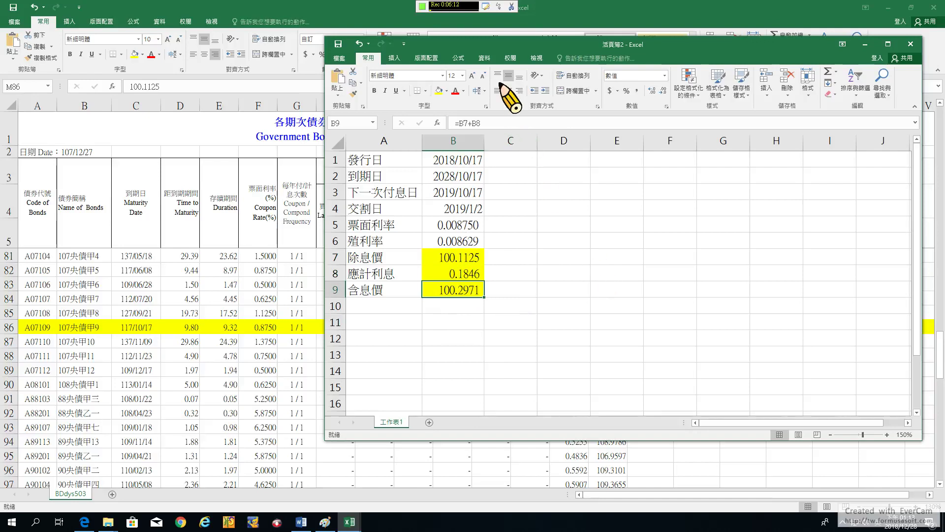
Step: Enlarge and reposition the calculation workbook's window, and enter the heading 期間 in D1
drag(478, 44, 335, 39)
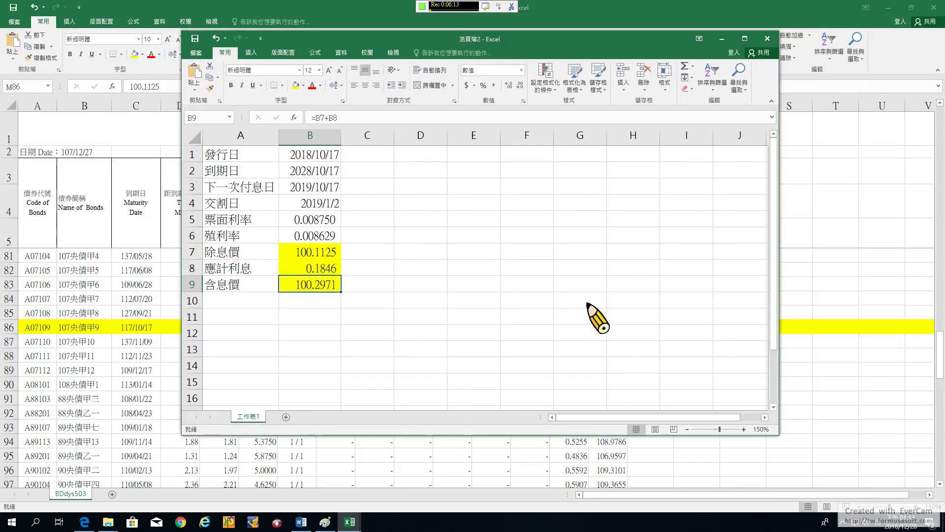
drag(778, 435, 933, 493)
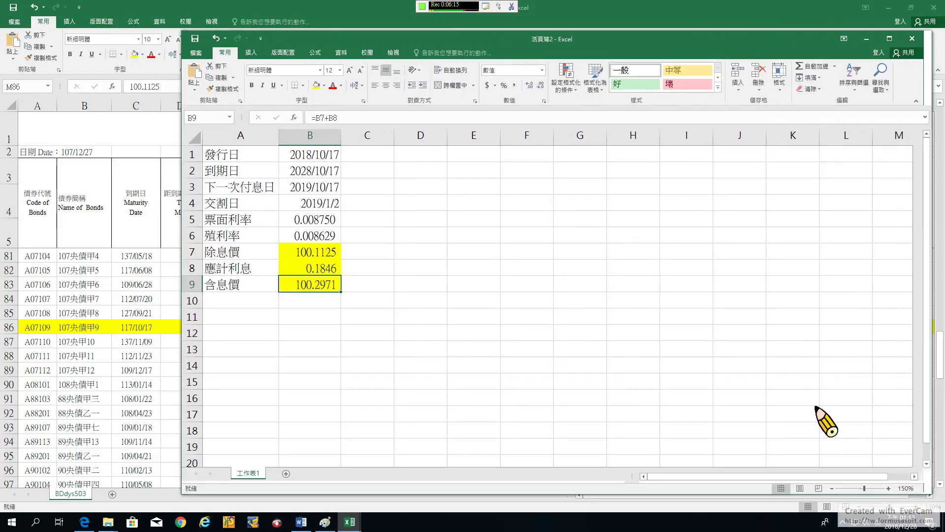
drag(453, 37, 410, 29)
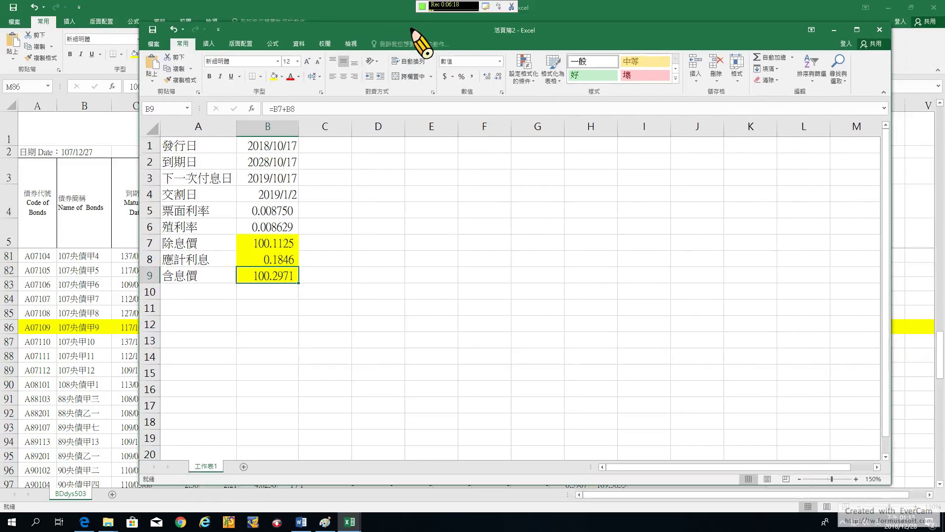
click(381, 145)
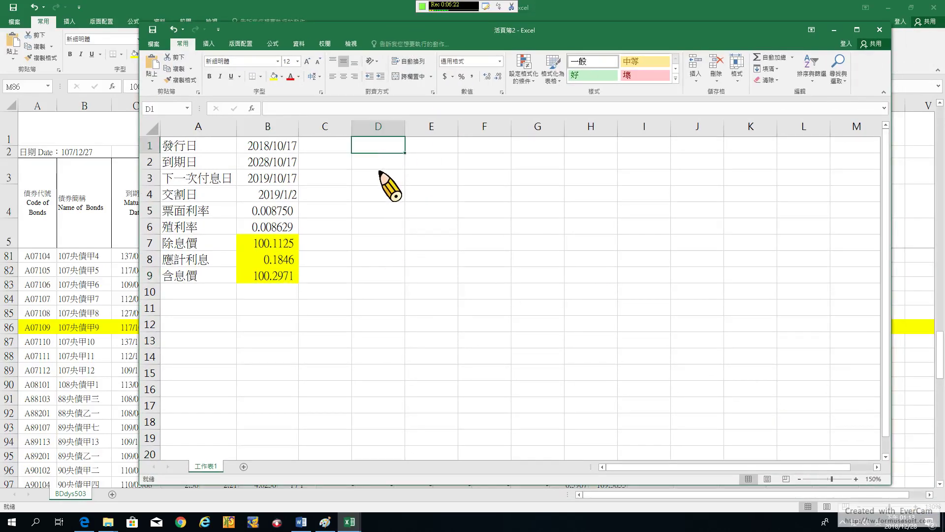
text(其ㄩ)
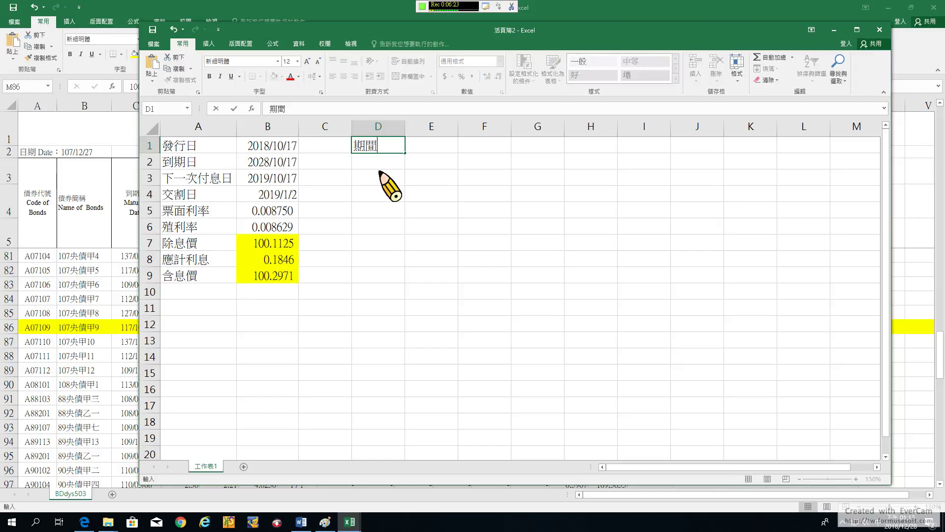
key(Return)
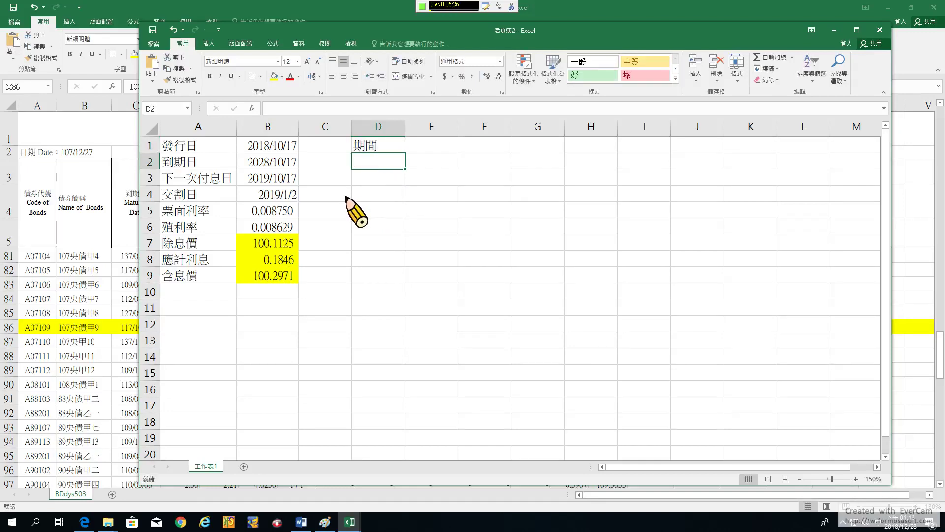
Step: Review the issue, next coupon and settlement dates, and enter =288/365 in D2 as the first period
click(285, 195)
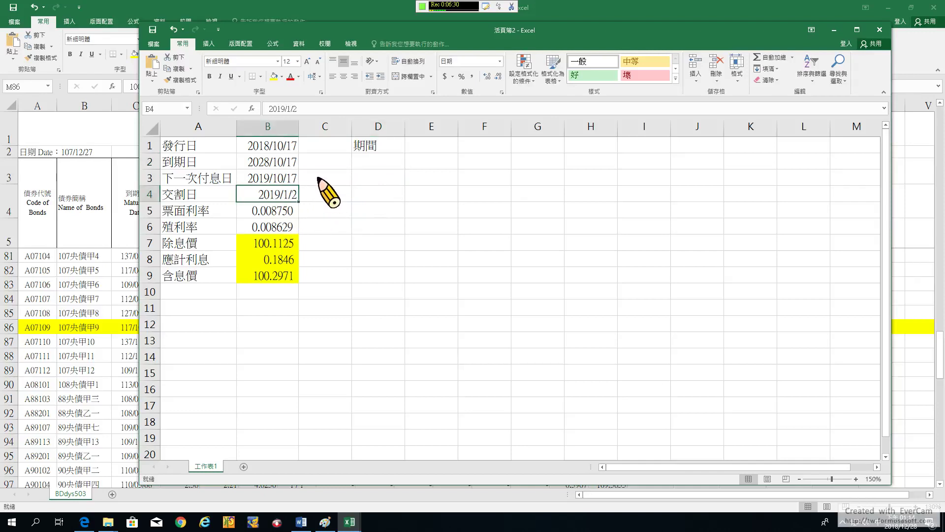
click(286, 179)
drag(285, 179, 291, 196)
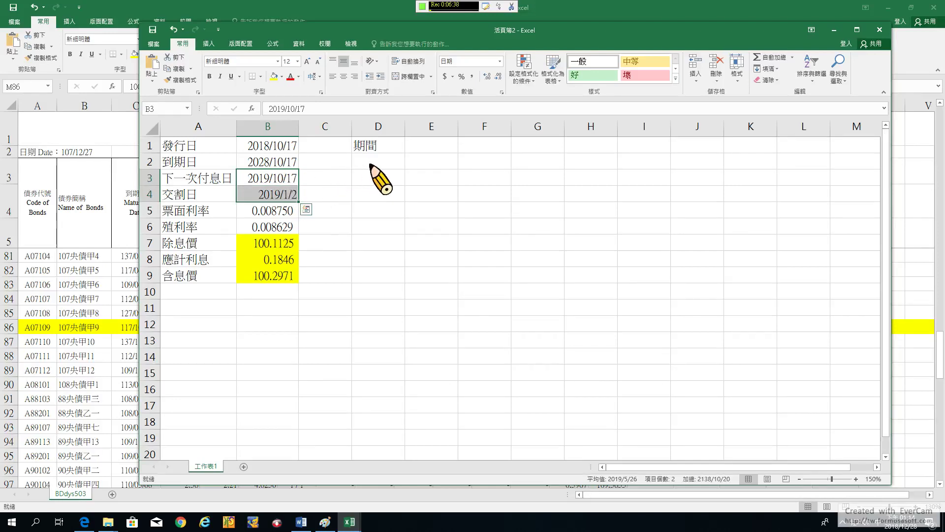
click(280, 193)
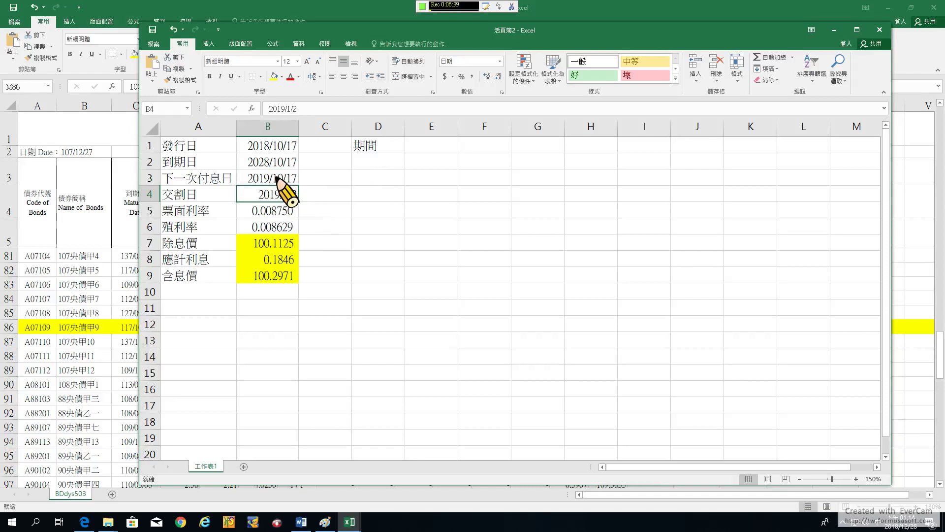
click(289, 147)
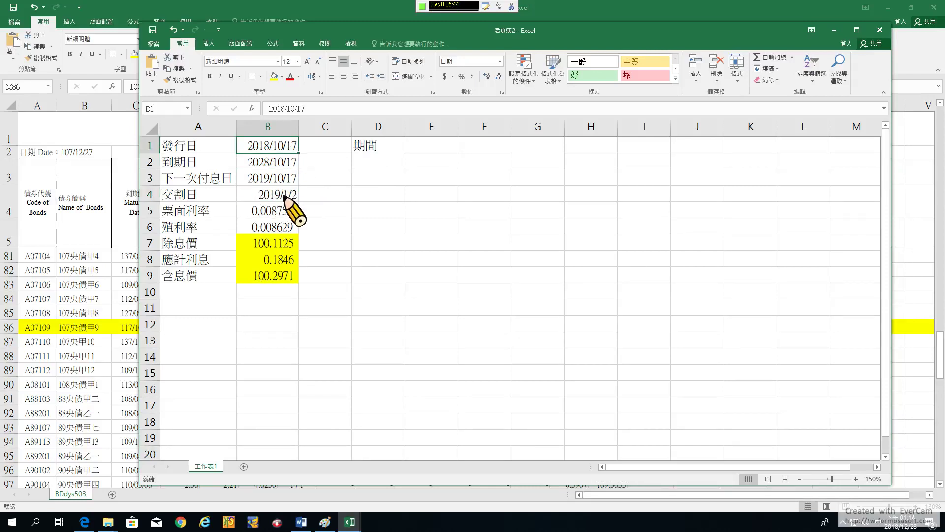
click(284, 196)
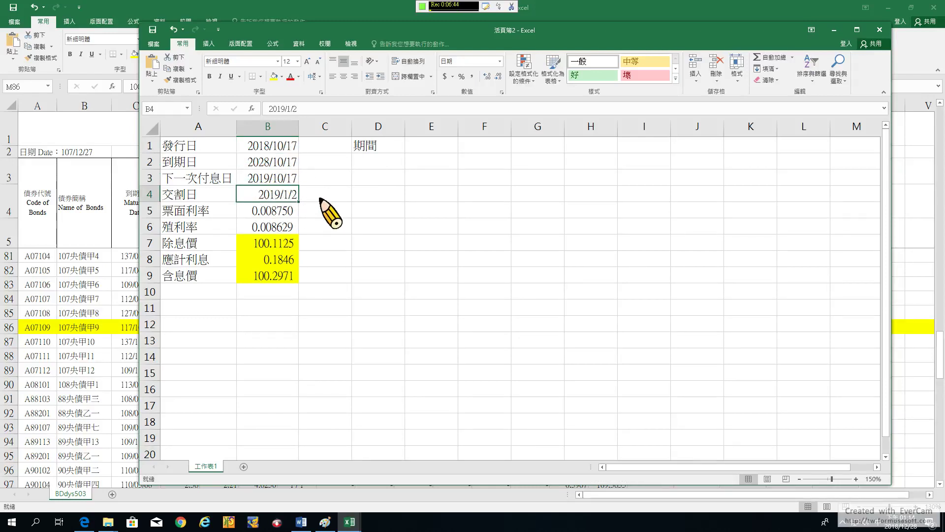
click(293, 147)
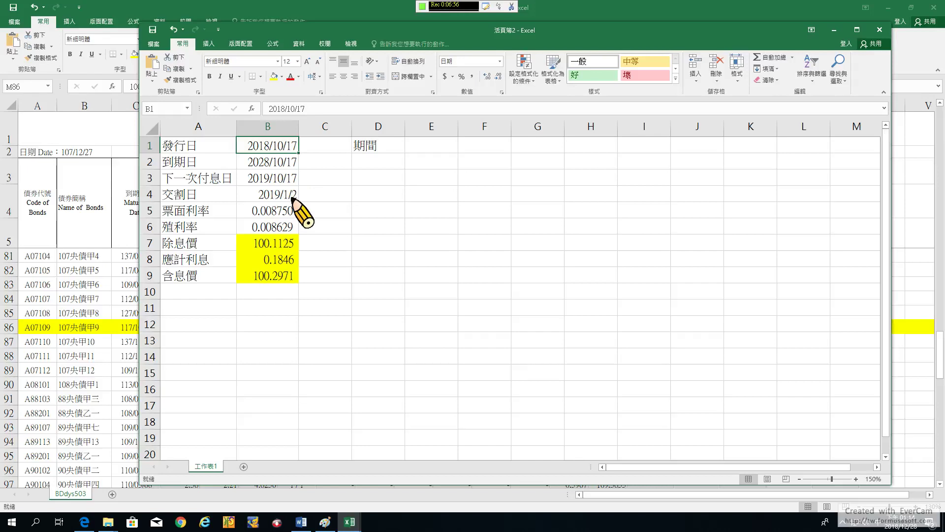
click(373, 161)
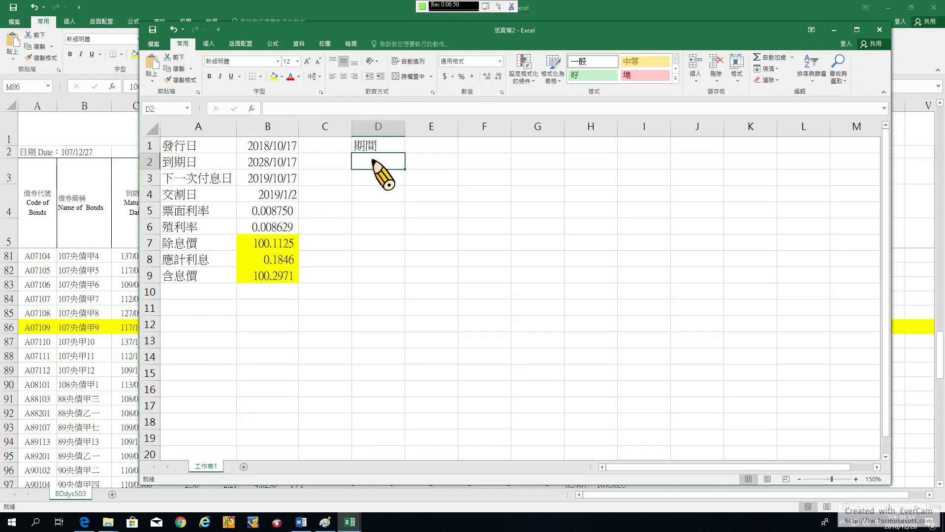
text(=288/365)
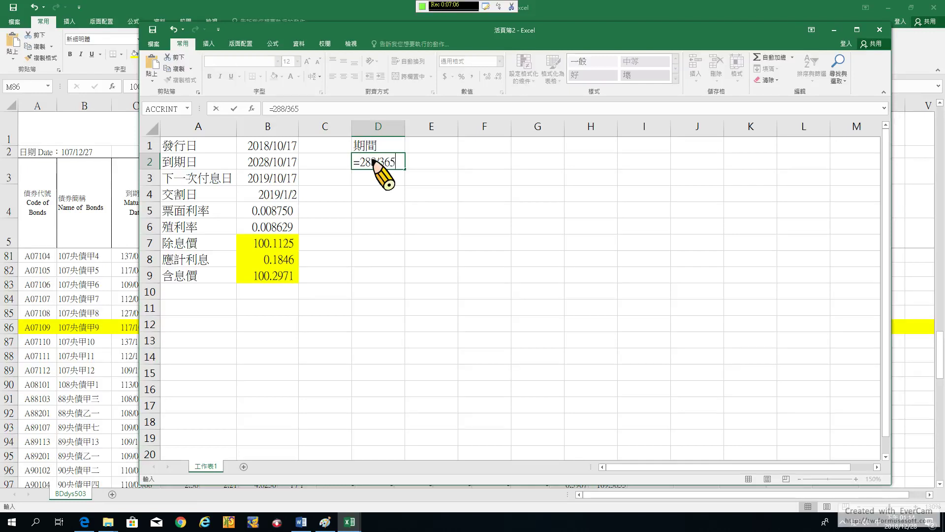
key(Return)
click(375, 162)
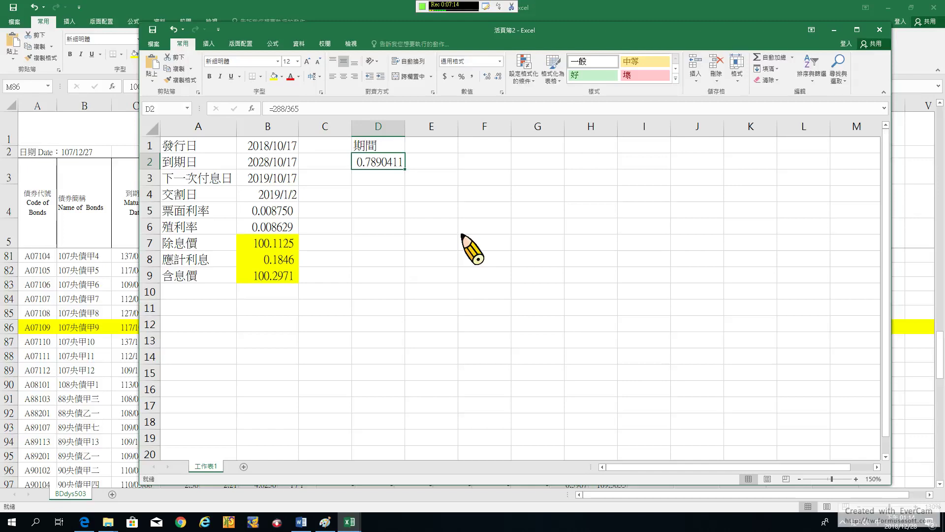
Step: Enter =1 in D3 below the first period
key(Return)
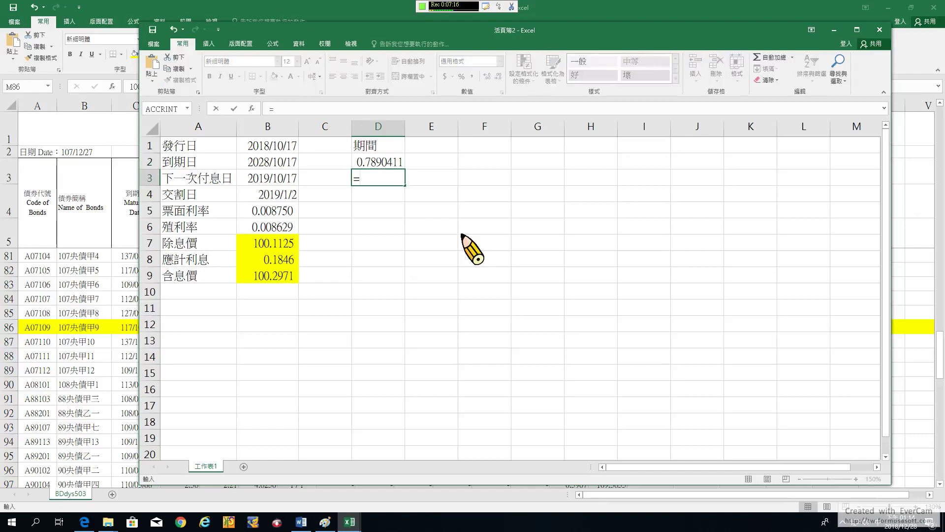
key(Escape)
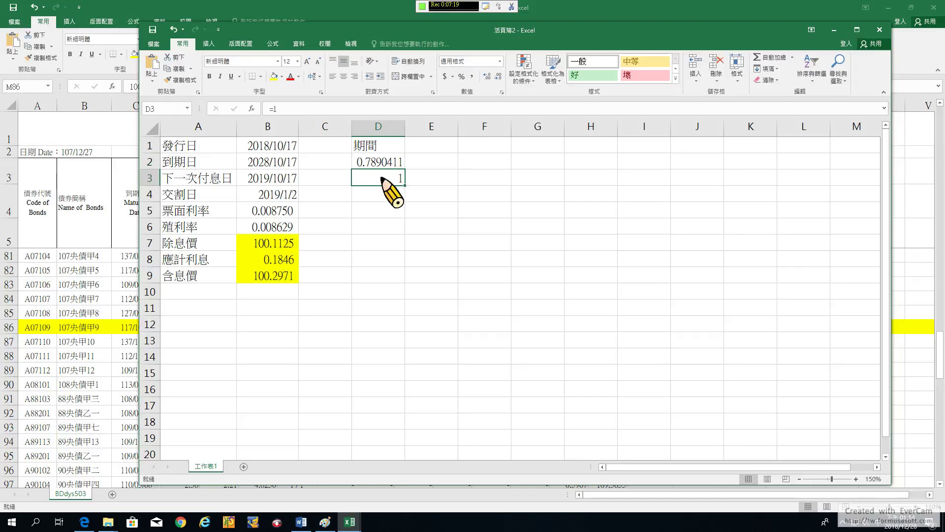
Step: Replace the content of D3 with the formula =1+D2 and fill it down through D11
text(=)
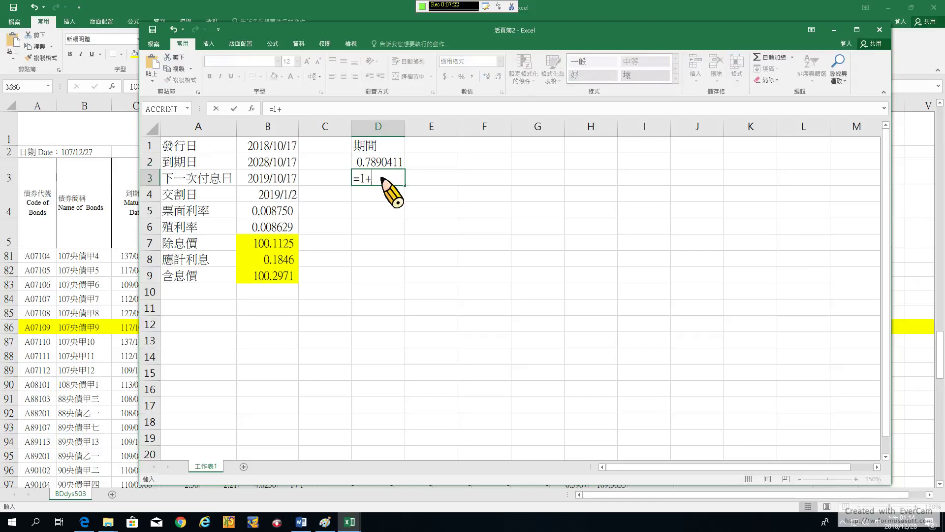
text(1+)
click(381, 165)
key(Return)
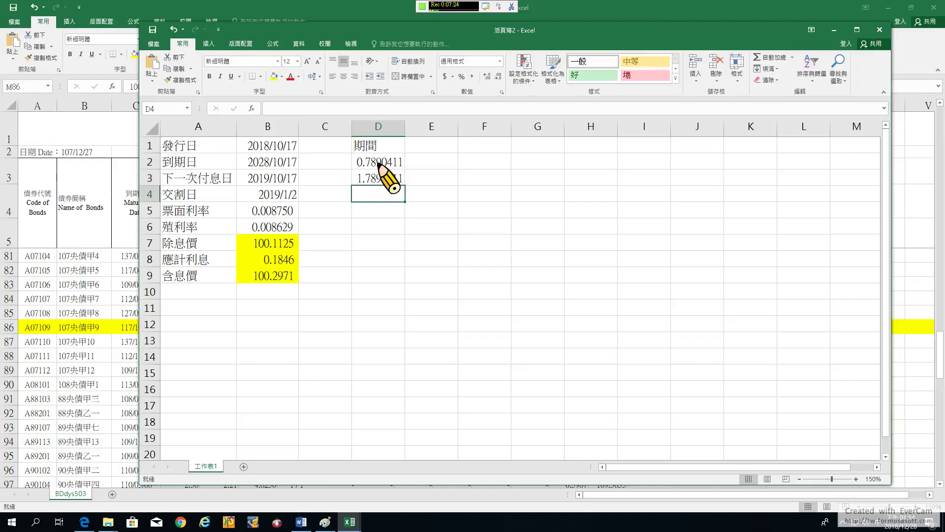
click(397, 181)
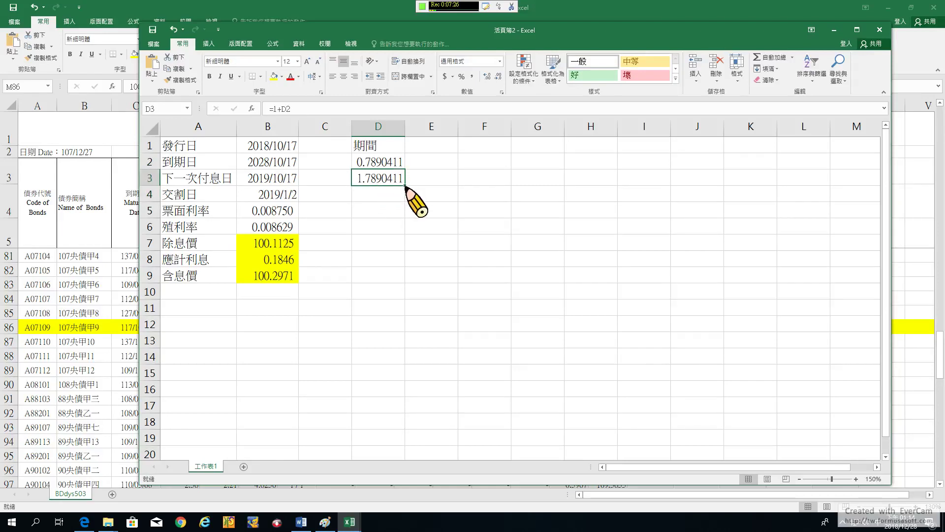
drag(404, 185, 405, 315)
click(401, 291)
Step: Add the heading CF in E1, enter 0.875 in E2 and copy it down through E11
click(430, 146)
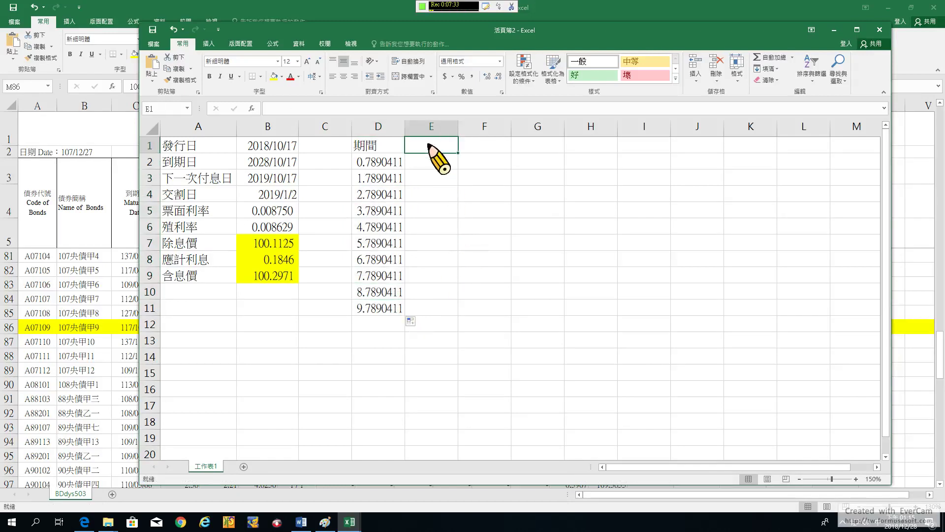
text(CF)
key(Return)
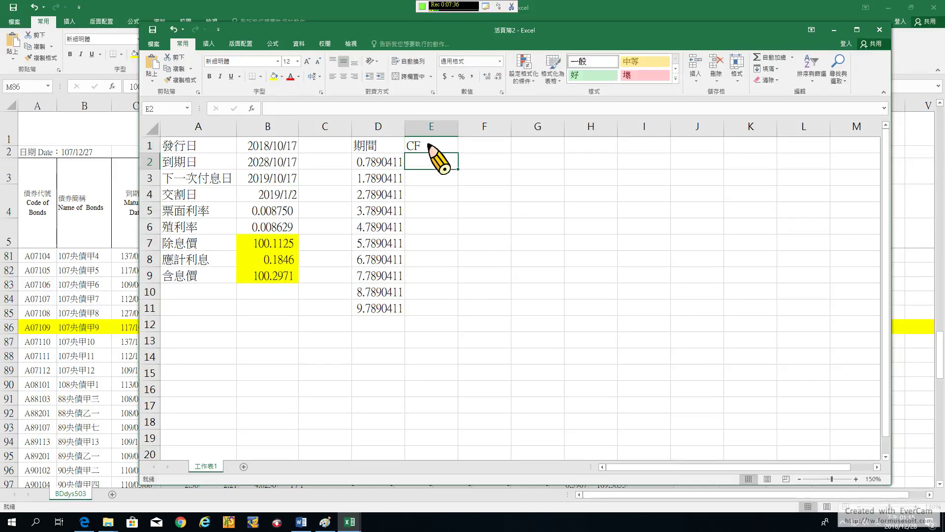
text(0.875)
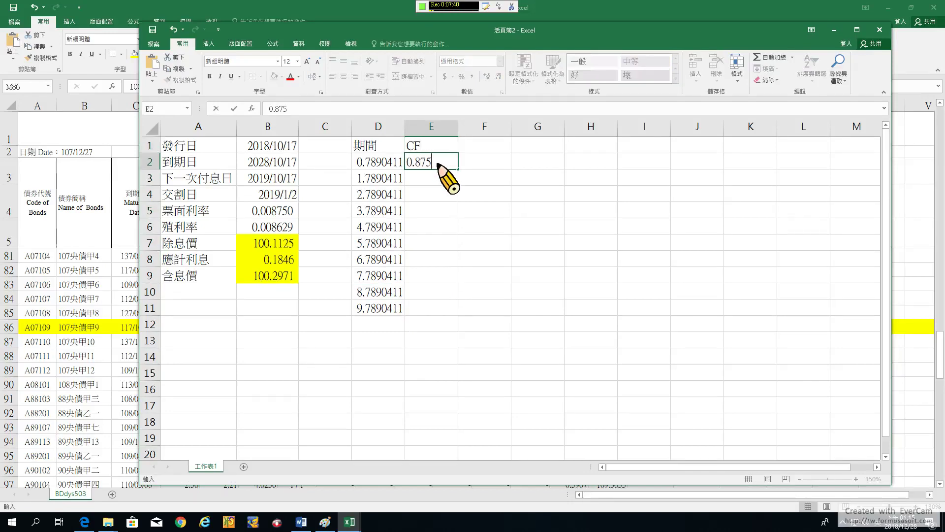
key(ctrl+Return)
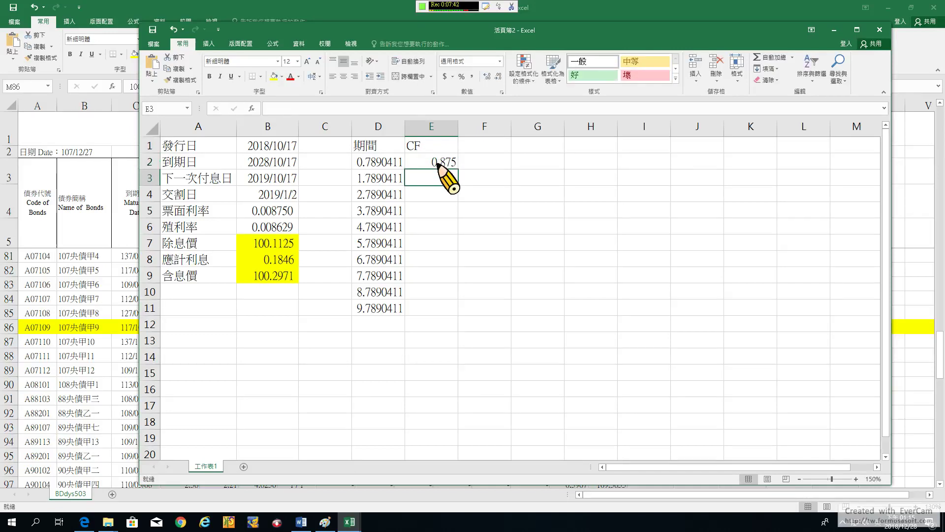
drag(458, 170, 450, 321)
Step: Change the final cash flow in E11 to 100.875
click(446, 309)
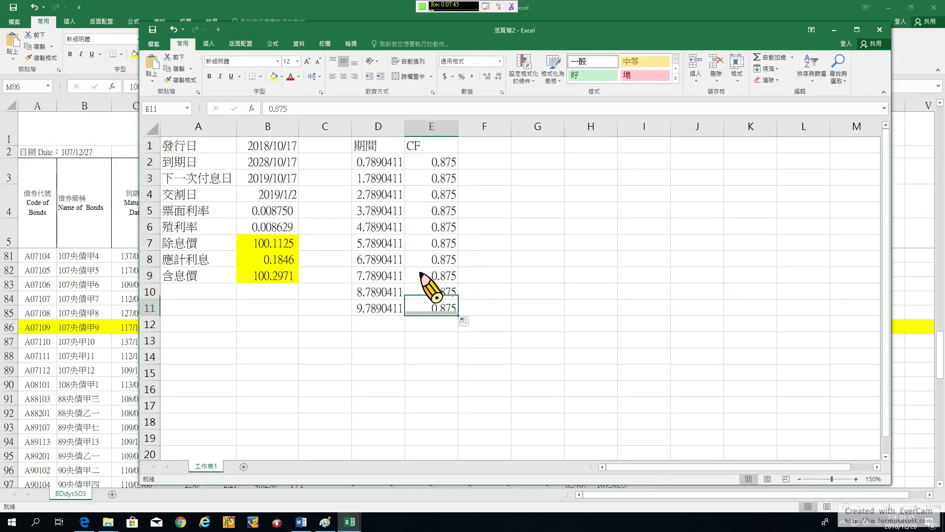
click(270, 108)
text(10)
key(ctrl+Return)
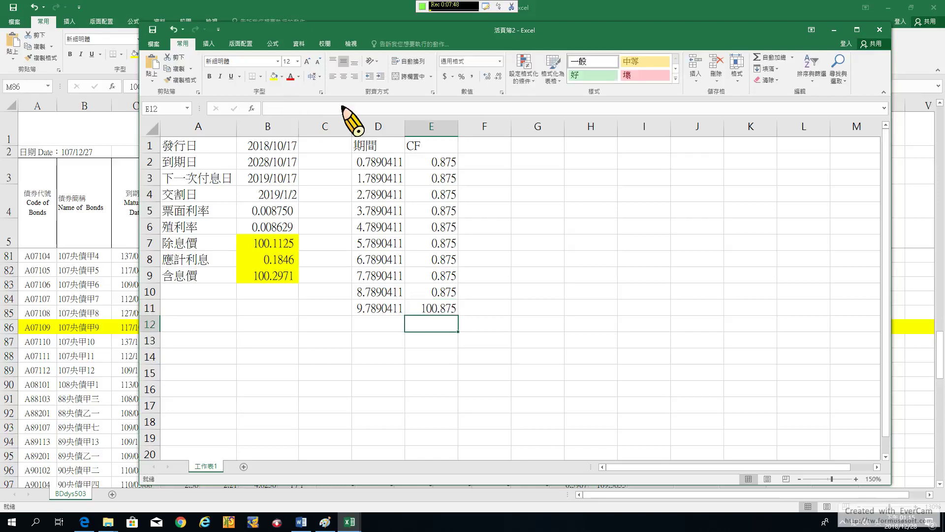
Step: Enter the heading PV(CF) in F1, beside the cash flow column
click(489, 149)
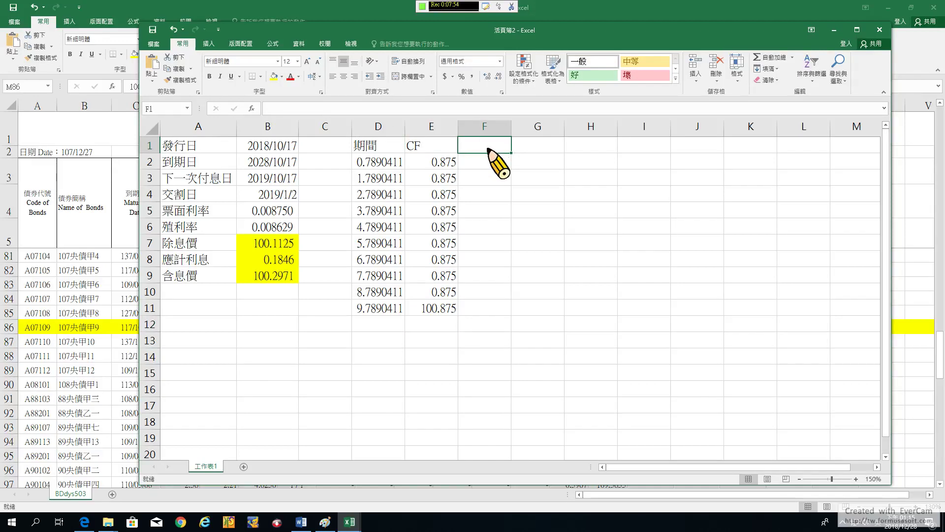
text(PV(CF)
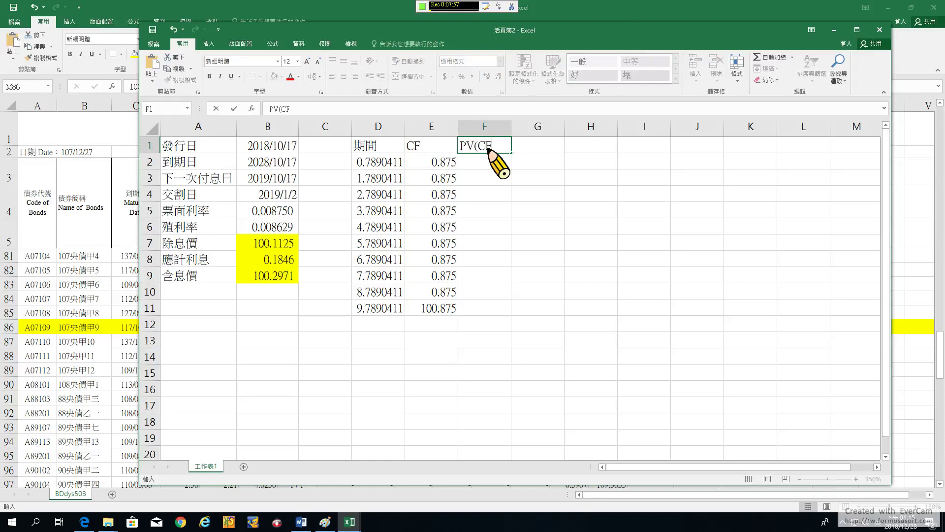
key(Return)
Step: Discount the first cash flow in F2 with =E2/(1+$B$6)^D2 and fill the formula down through F11
text(=)
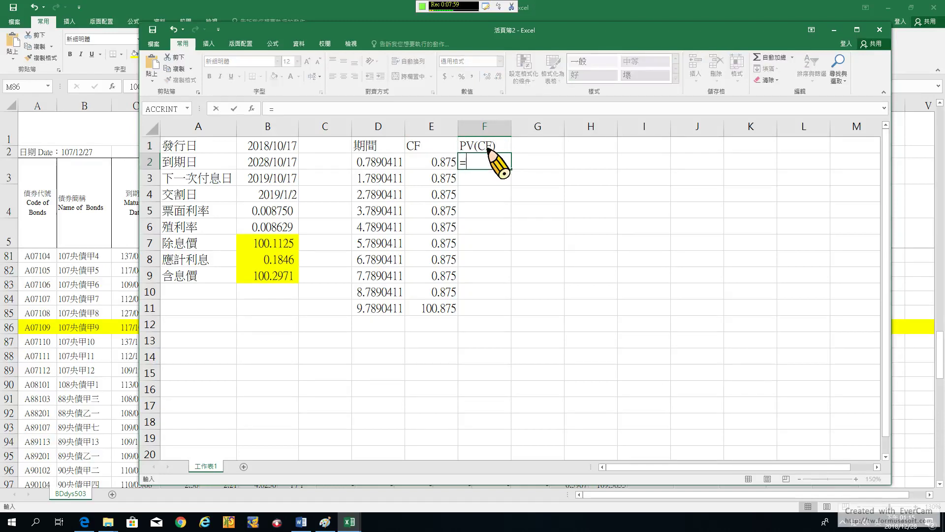
click(433, 164)
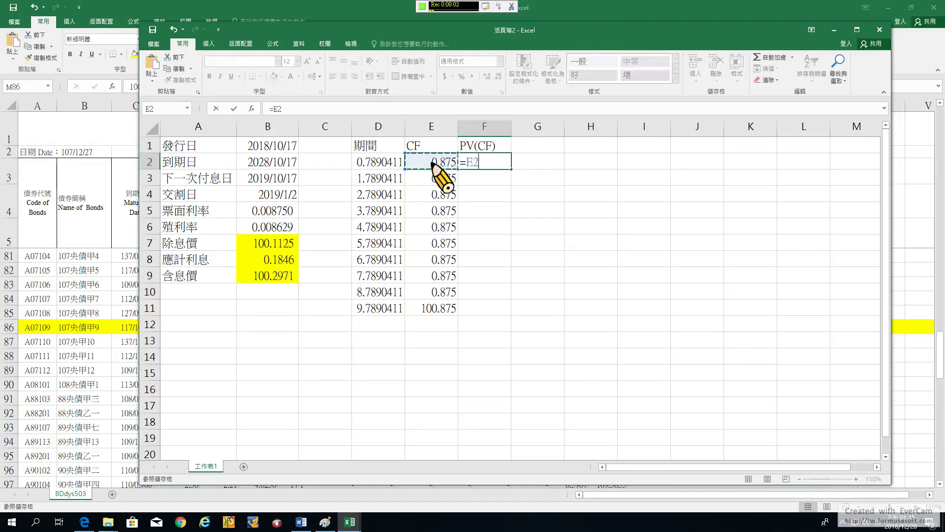
text(/(1+)
click(265, 227)
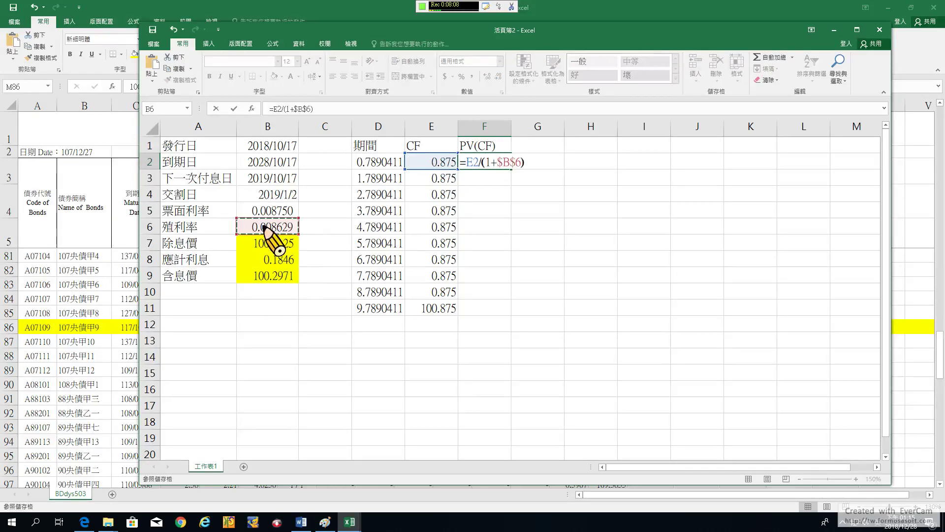
click(384, 163)
key(Return)
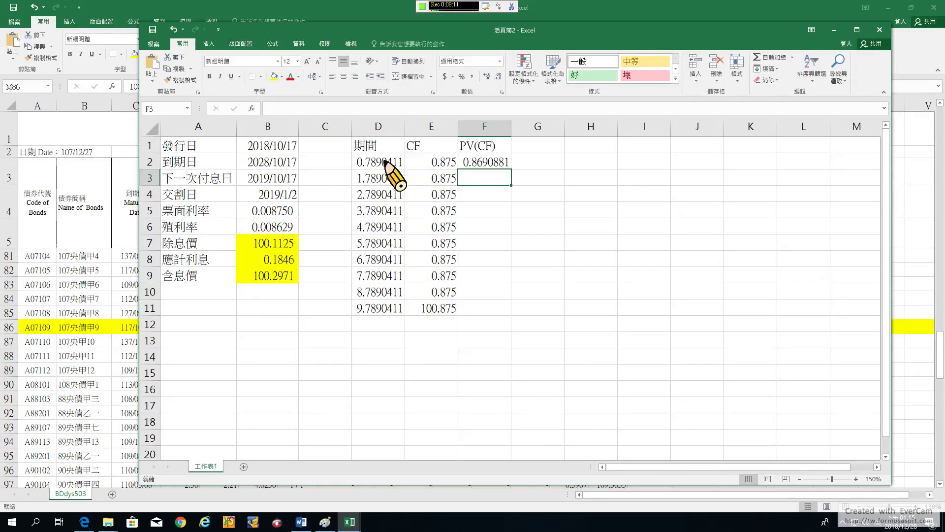
click(495, 163)
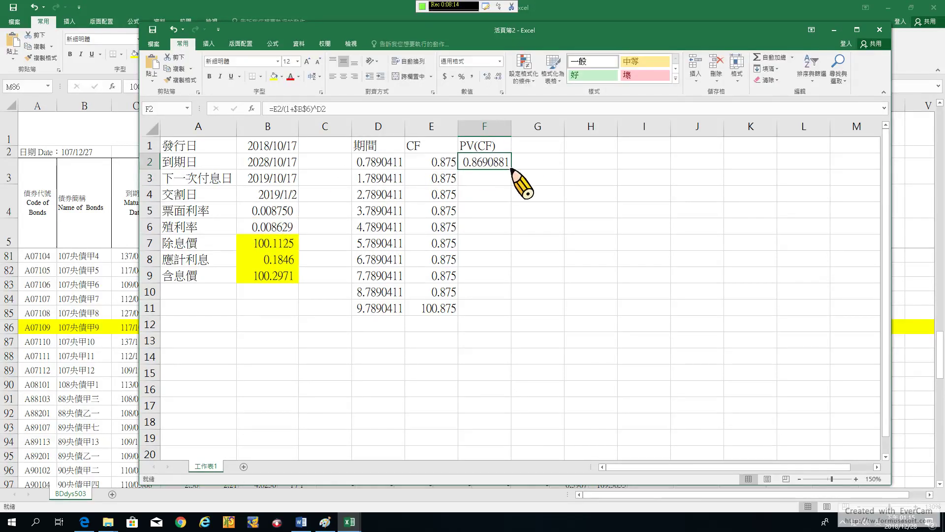
double_click(511, 170)
Step: Total the present values in F12 with =SUM(F2:F11)
click(484, 327)
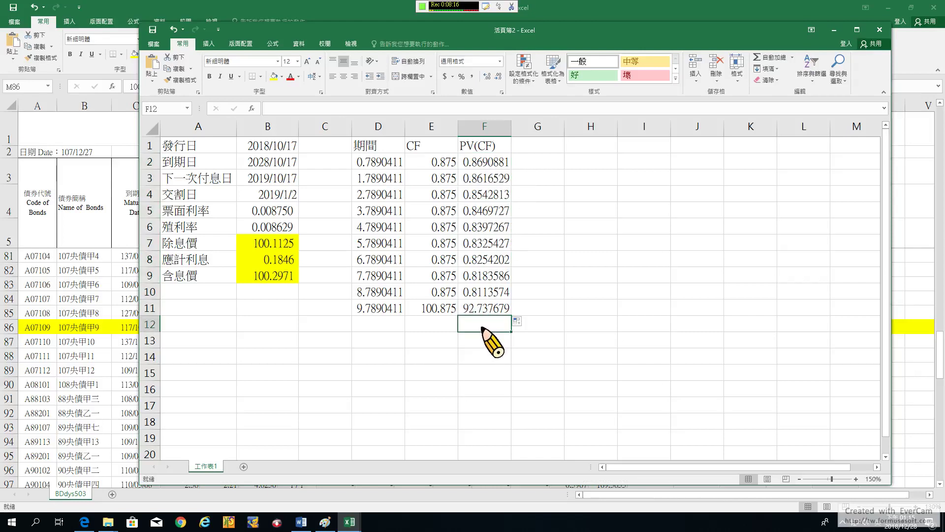
text(=sum()
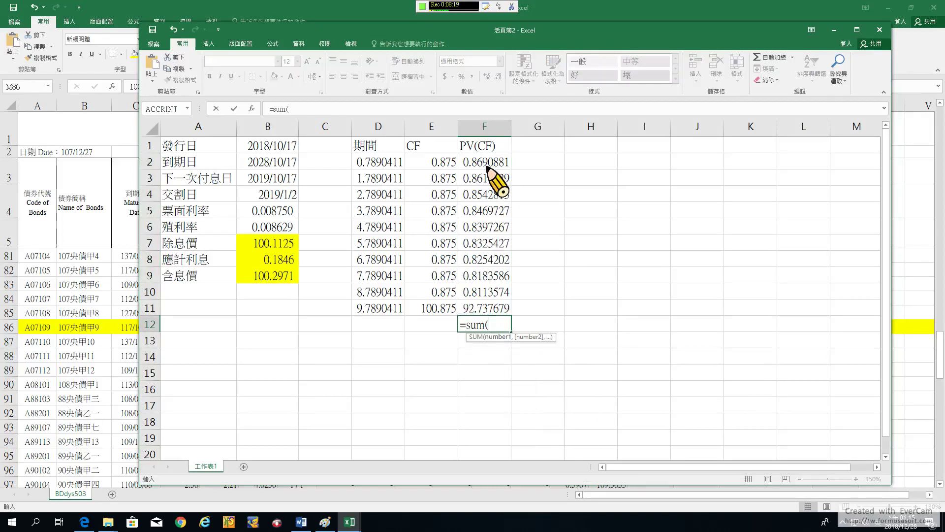
drag(495, 164, 494, 309)
key(Return)
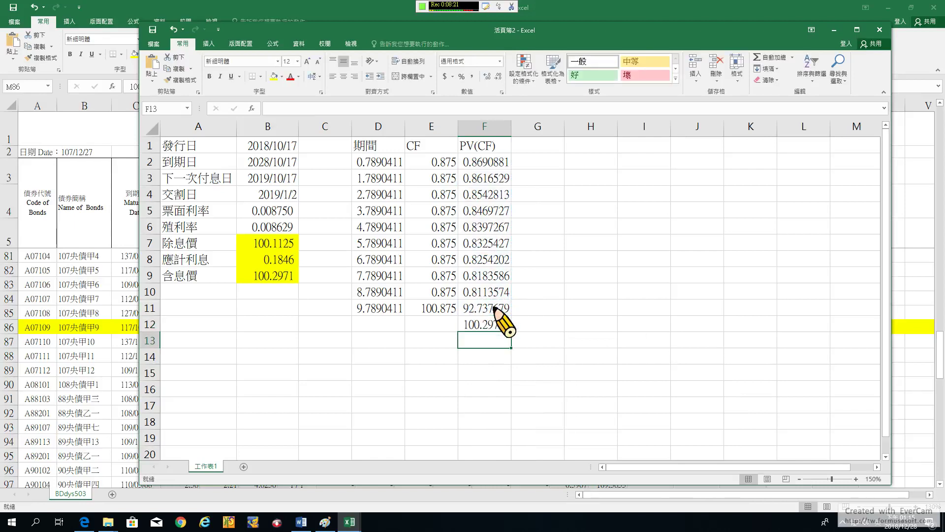
Step: Fill the present value total in F12 and the dirty price in B9 with orange
right_click(491, 325)
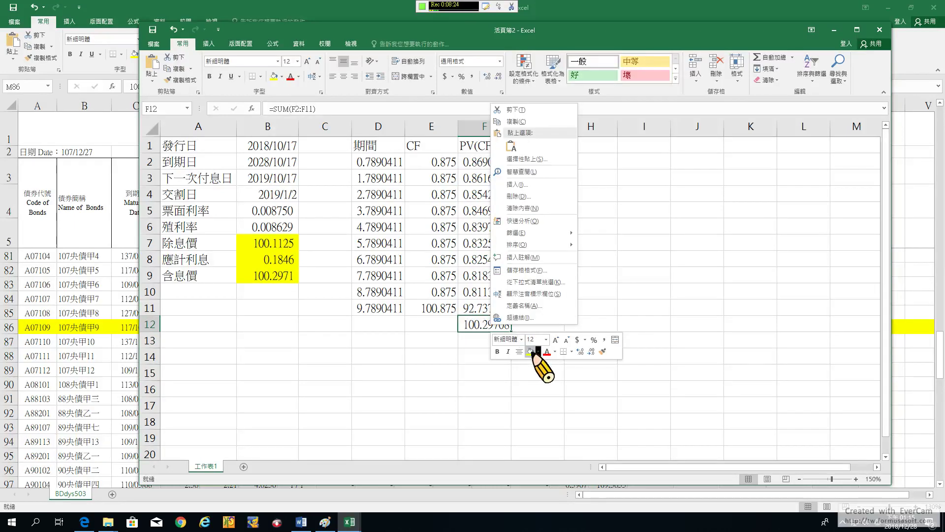
click(531, 351)
click(283, 277)
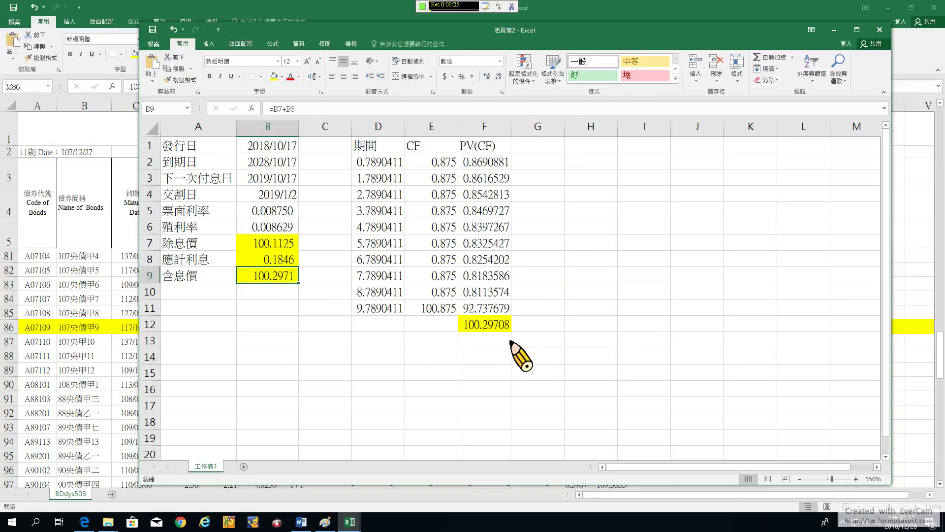
ctrl+click(492, 325)
right_click(492, 326)
click(540, 353)
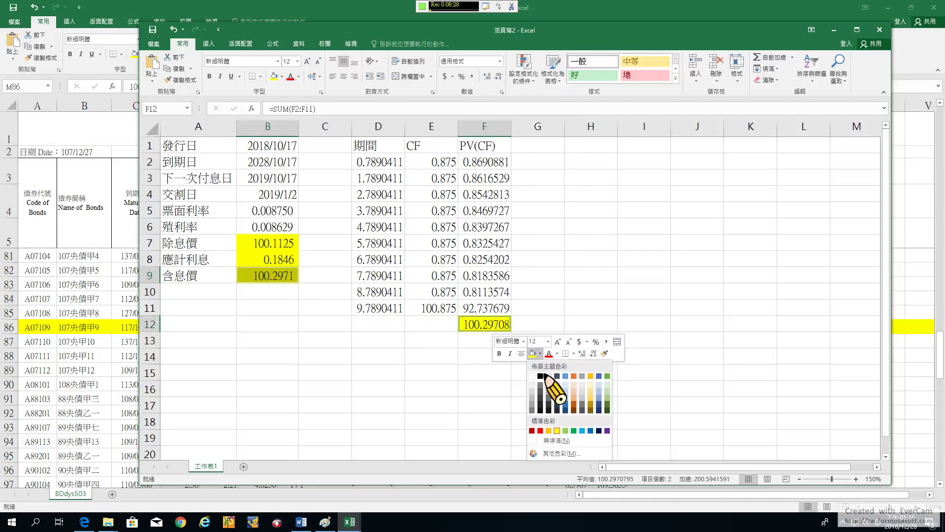
click(549, 431)
click(377, 389)
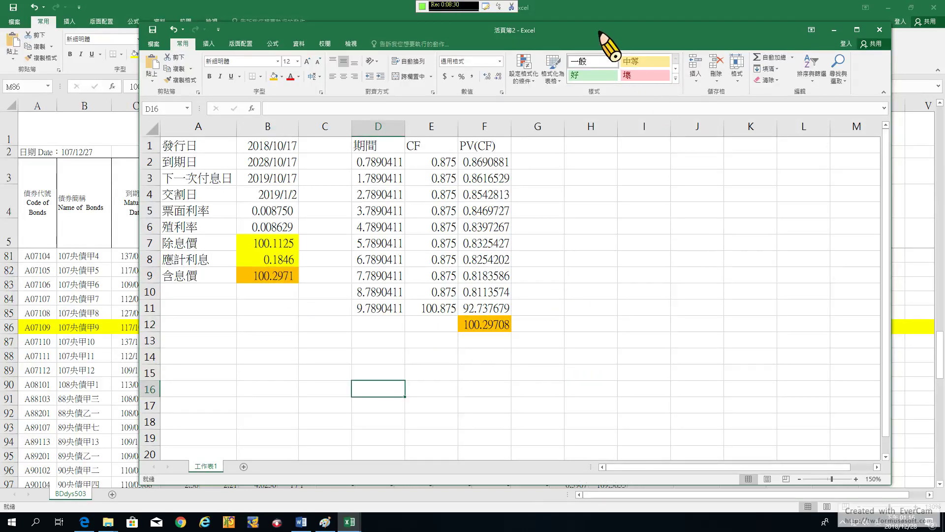
Step: Reposition the calculation workbook's window and review the formulas behind the dirty price, clean price and accrued interest in B9, B7 and B8
drag(586, 35, 598, 154)
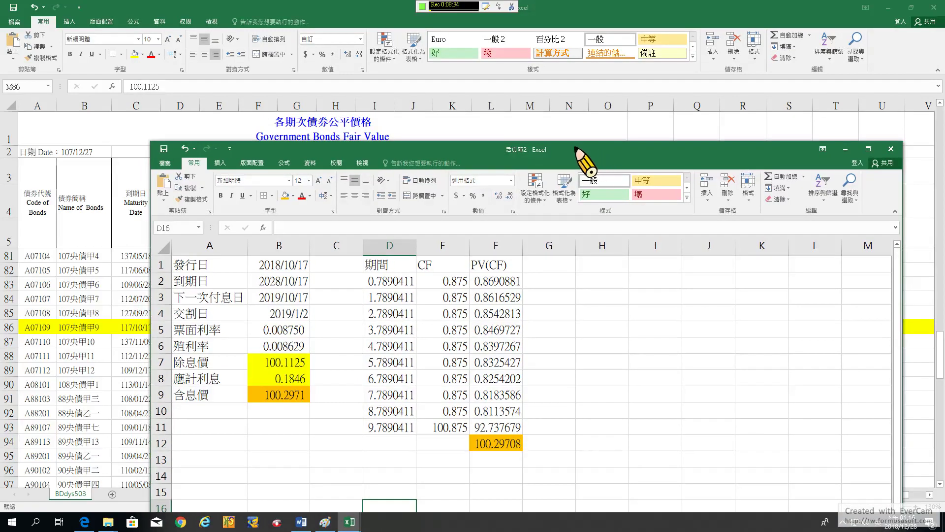
drag(576, 147, 627, 73)
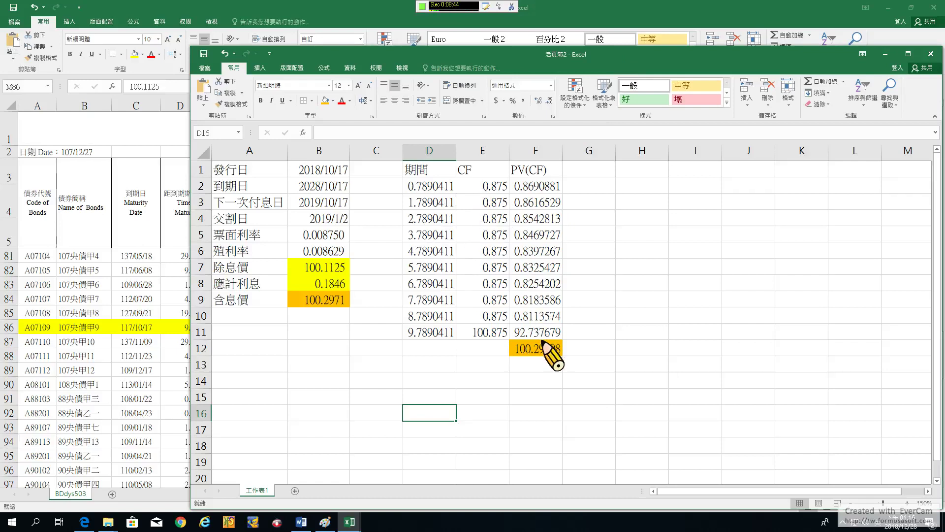
click(339, 301)
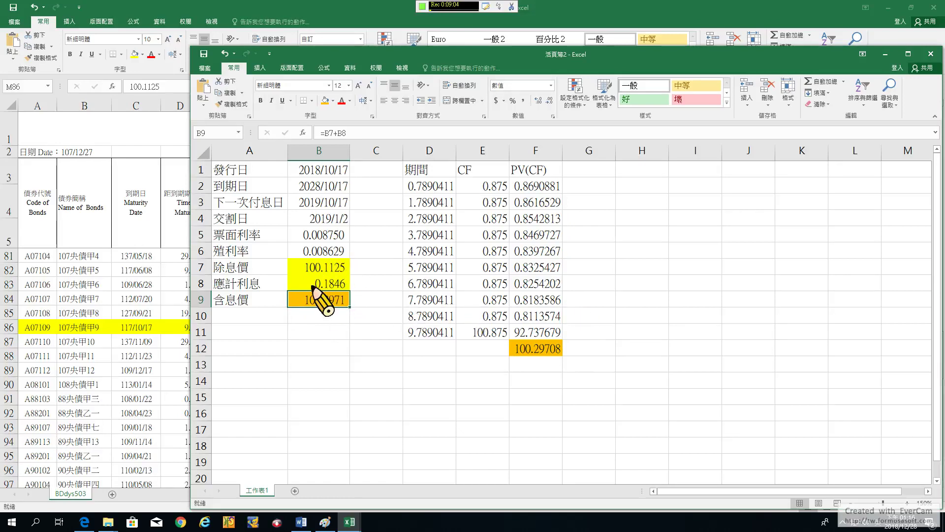
click(317, 269)
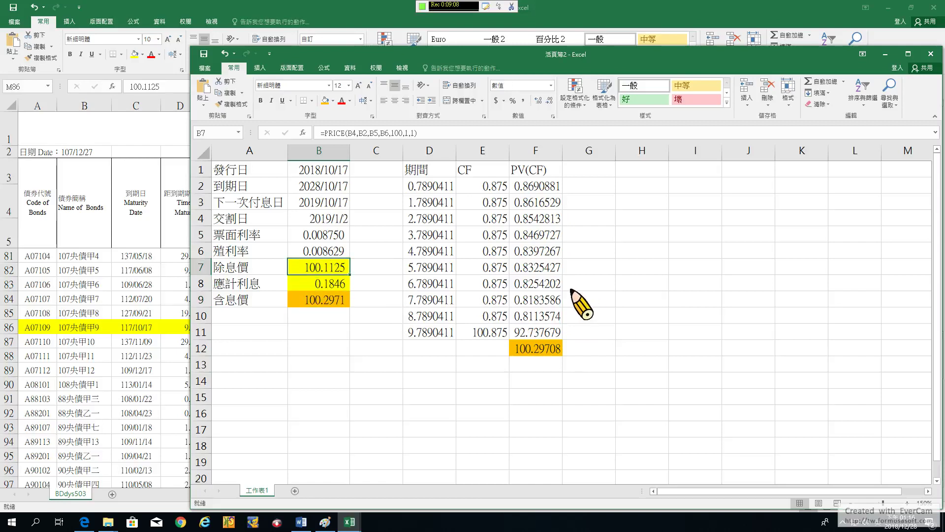
click(319, 285)
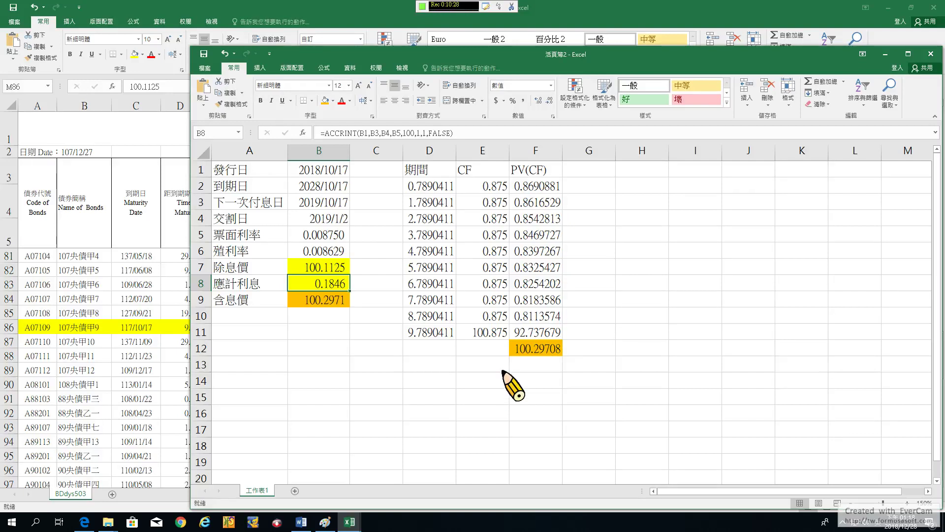
Step: Switch to the Word document and select the text of item 5 on calculating a bond's forward price
click(301, 522)
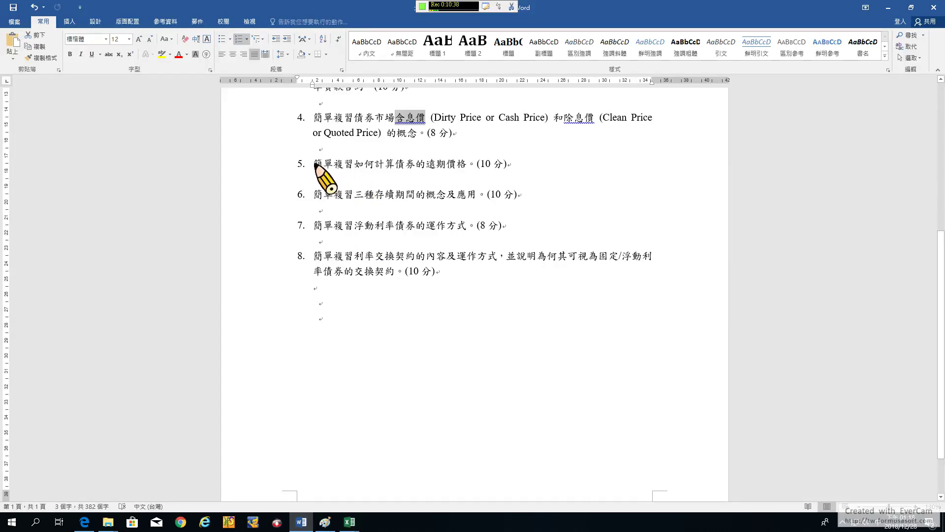
drag(315, 166, 474, 180)
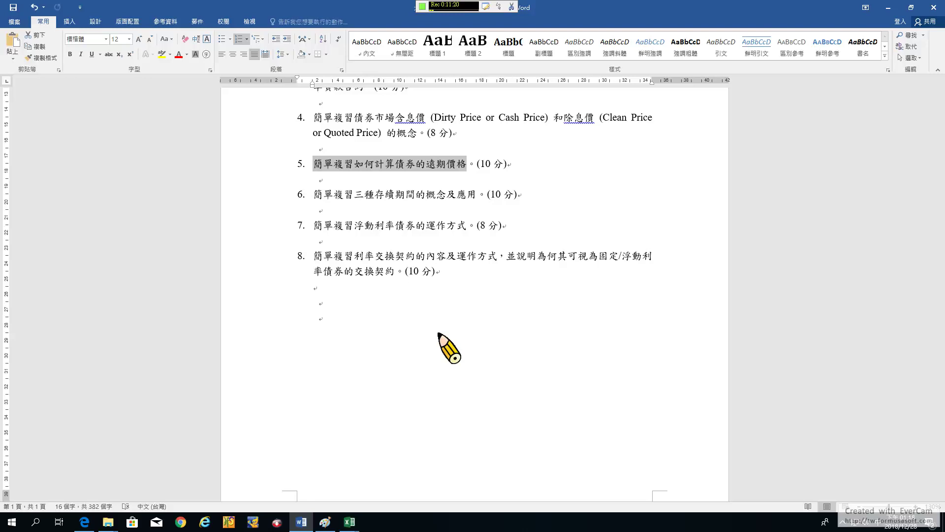
Step: Switch to Paint and start a new blank picture, discarding the current one without saving
mouse_move(327, 527)
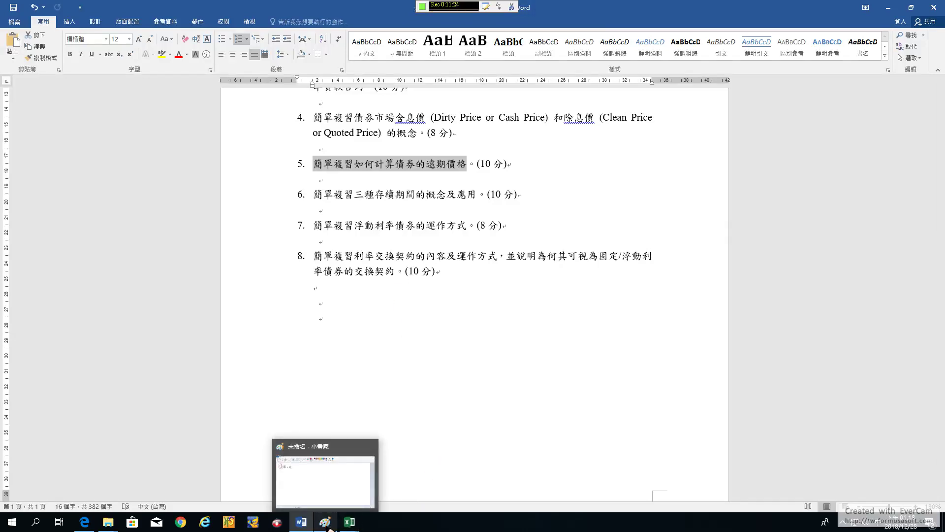
click(326, 523)
click(15, 18)
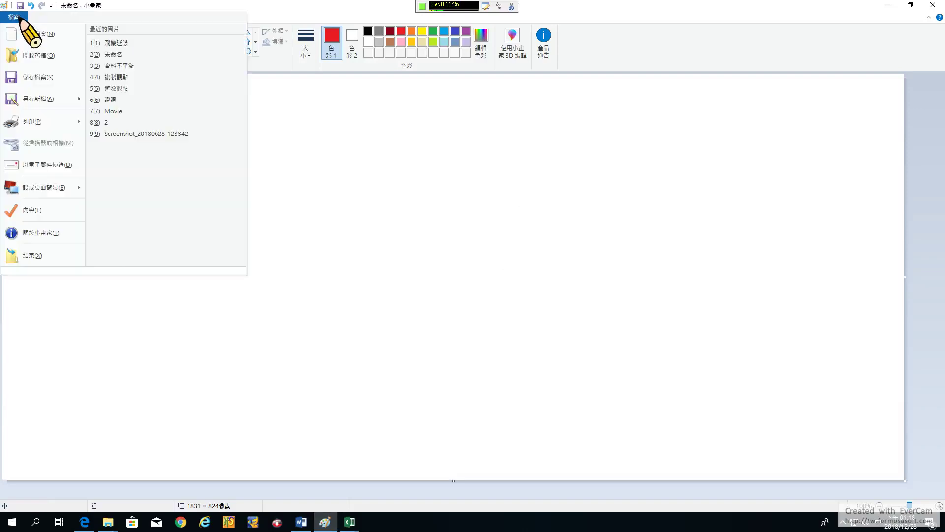
click(35, 34)
click(483, 260)
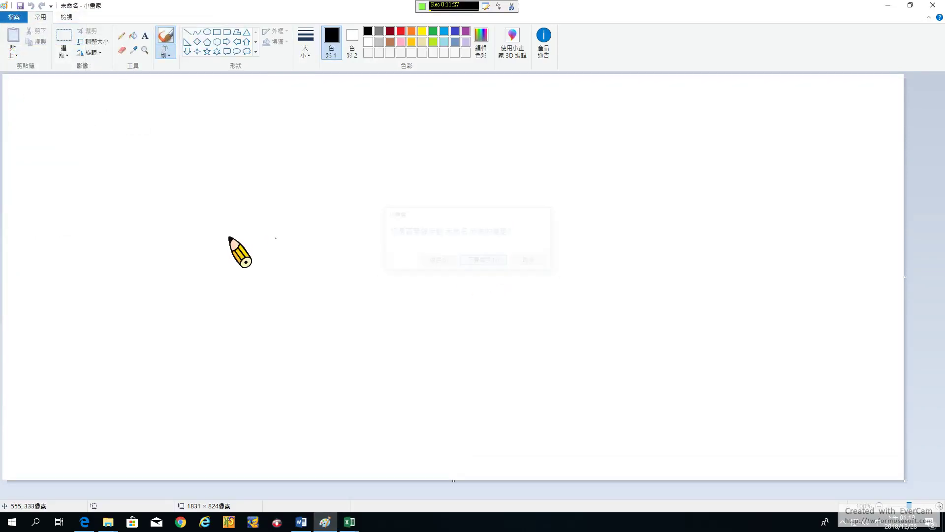